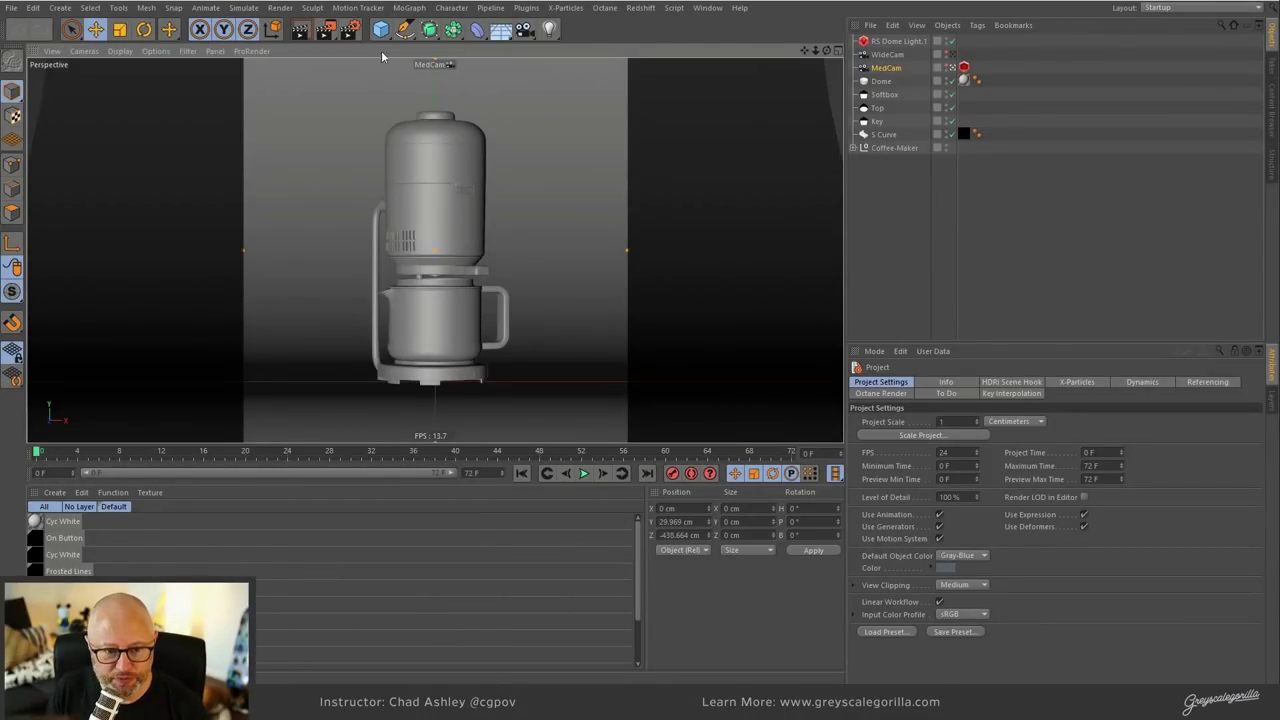
- Check the output File path on the Render Settings Save page, then show the takes Main, Orange, Orange_Red, Red and White
{"action": "left_click", "coordinate": [352, 31]}
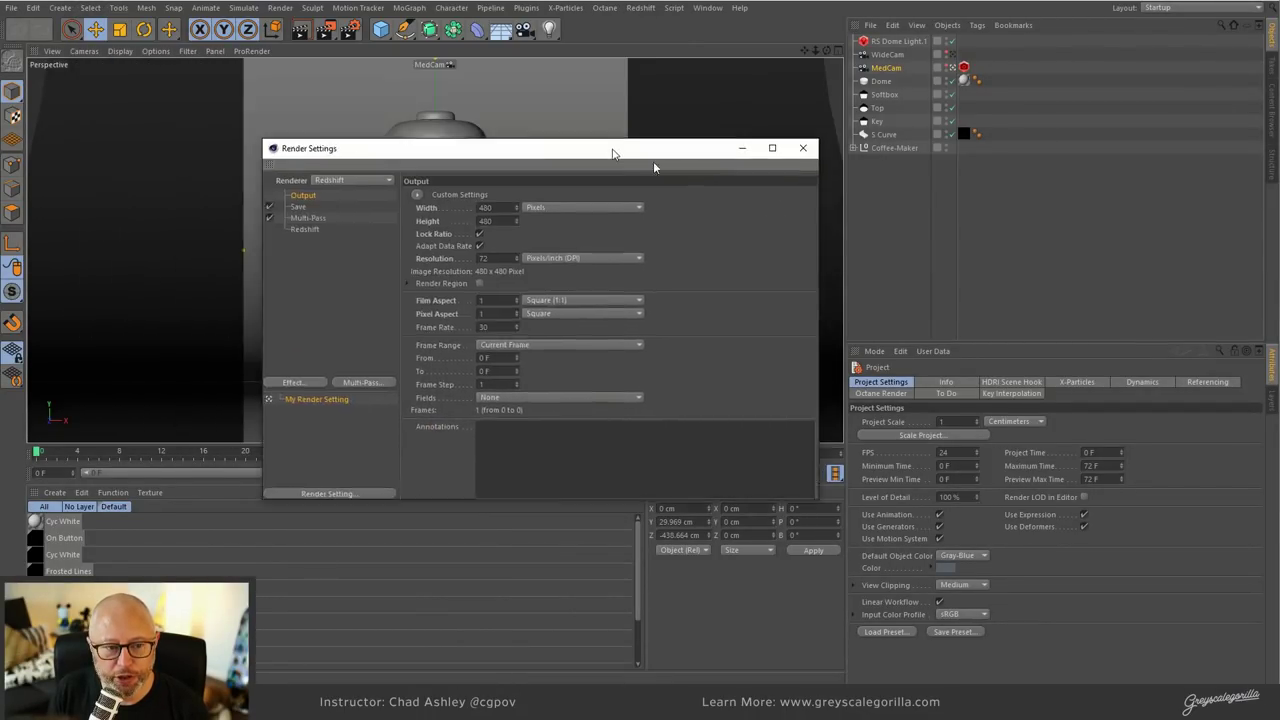
{"action": "left_click", "coordinate": [554, 237]}
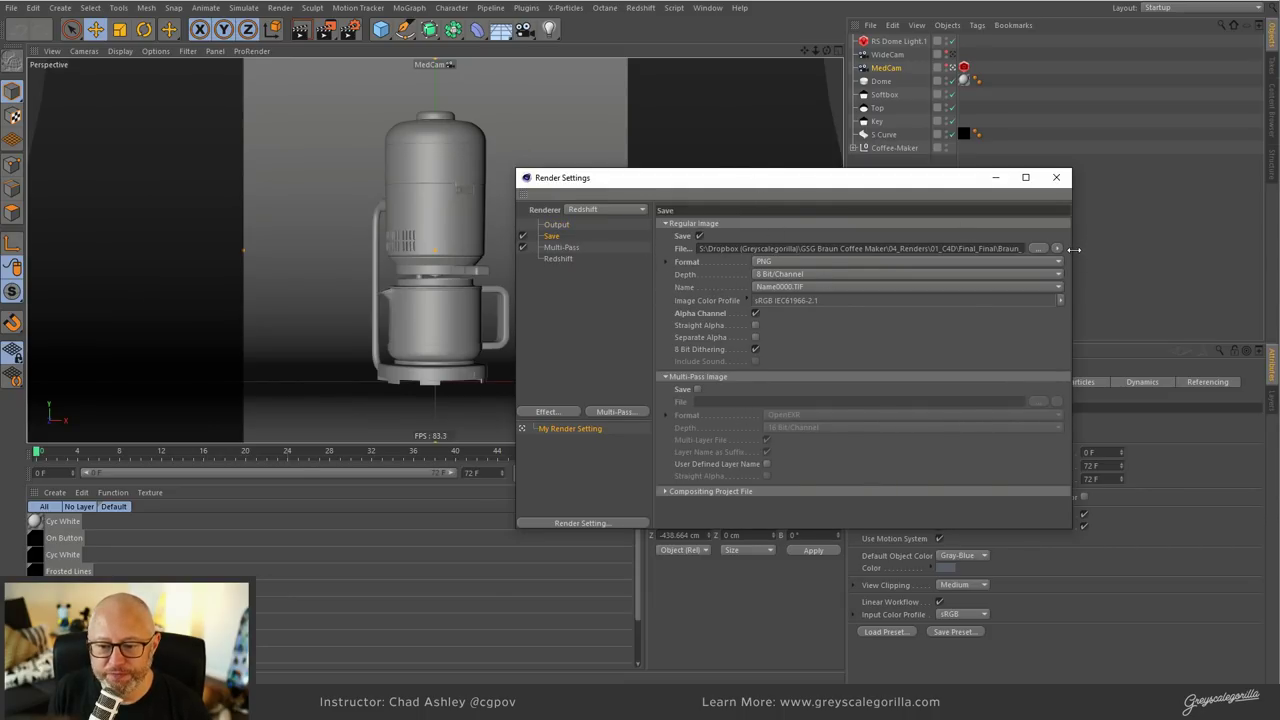
{"action": "left_click_drag", "start_coordinate": [1074, 249], "coordinate": [1278, 249]}
{"action": "left_click_drag", "start_coordinate": [1077, 194], "coordinate": [955, 188]}
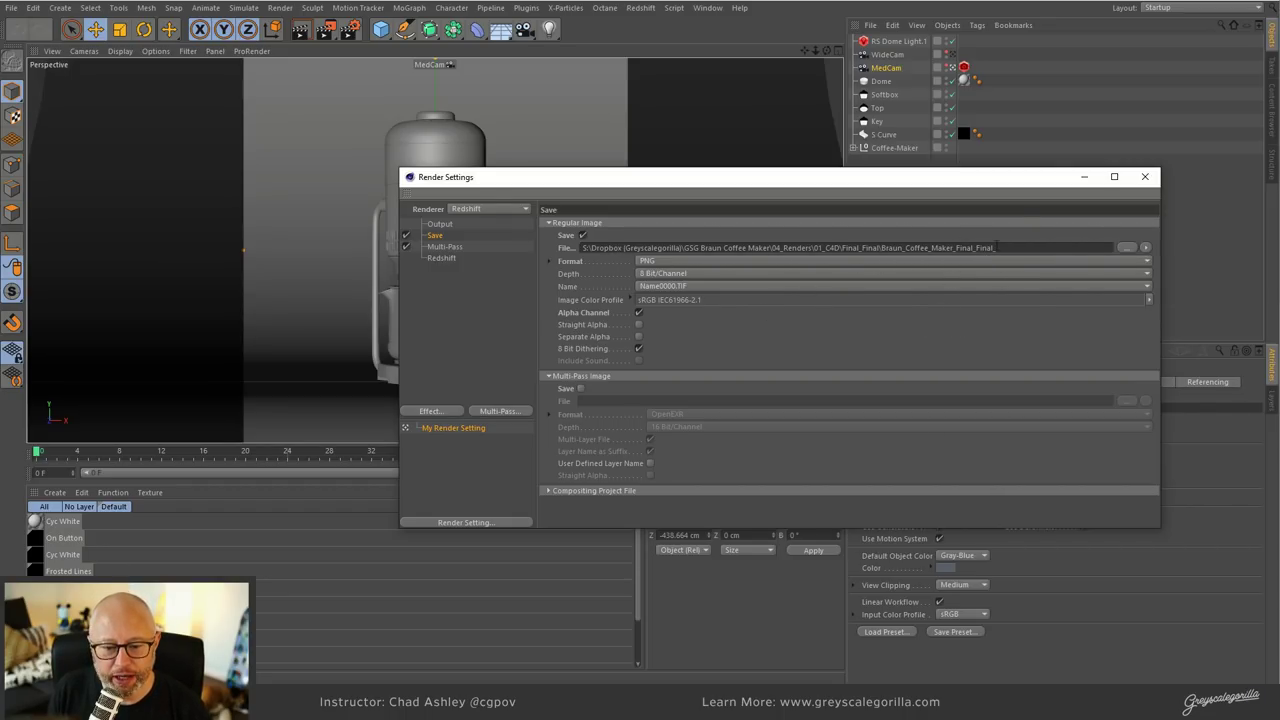
{"action": "left_click", "coordinate": [1145, 176]}
{"action": "left_click", "coordinate": [1273, 68]}
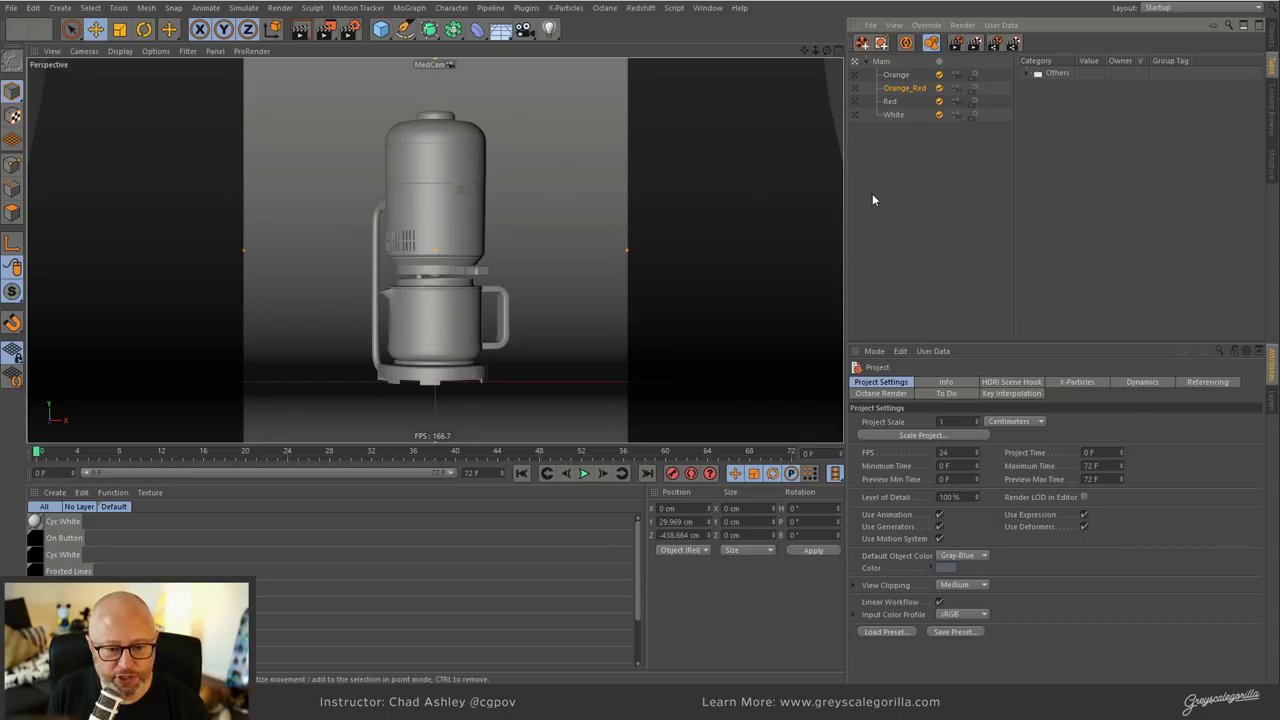
{"action": "left_click", "coordinate": [956, 43]}
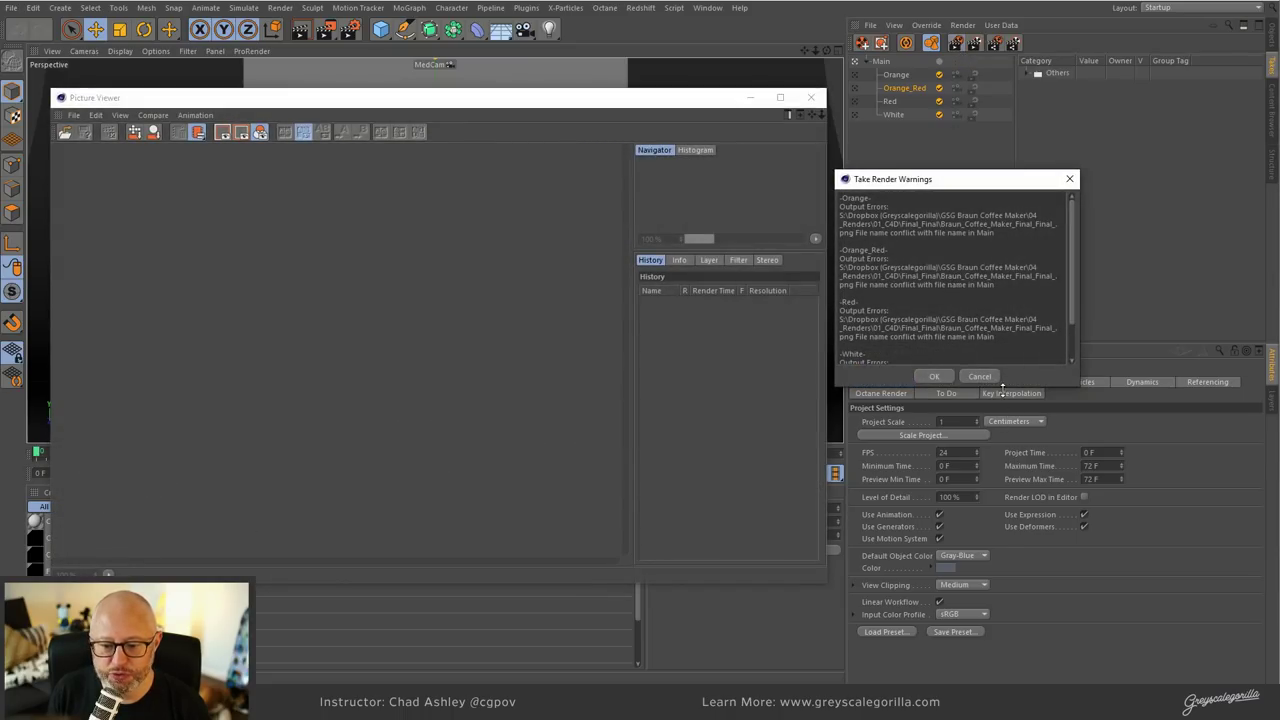
{"action": "left_click_drag", "start_coordinate": [1001, 407], "coordinate": [1000, 462]}
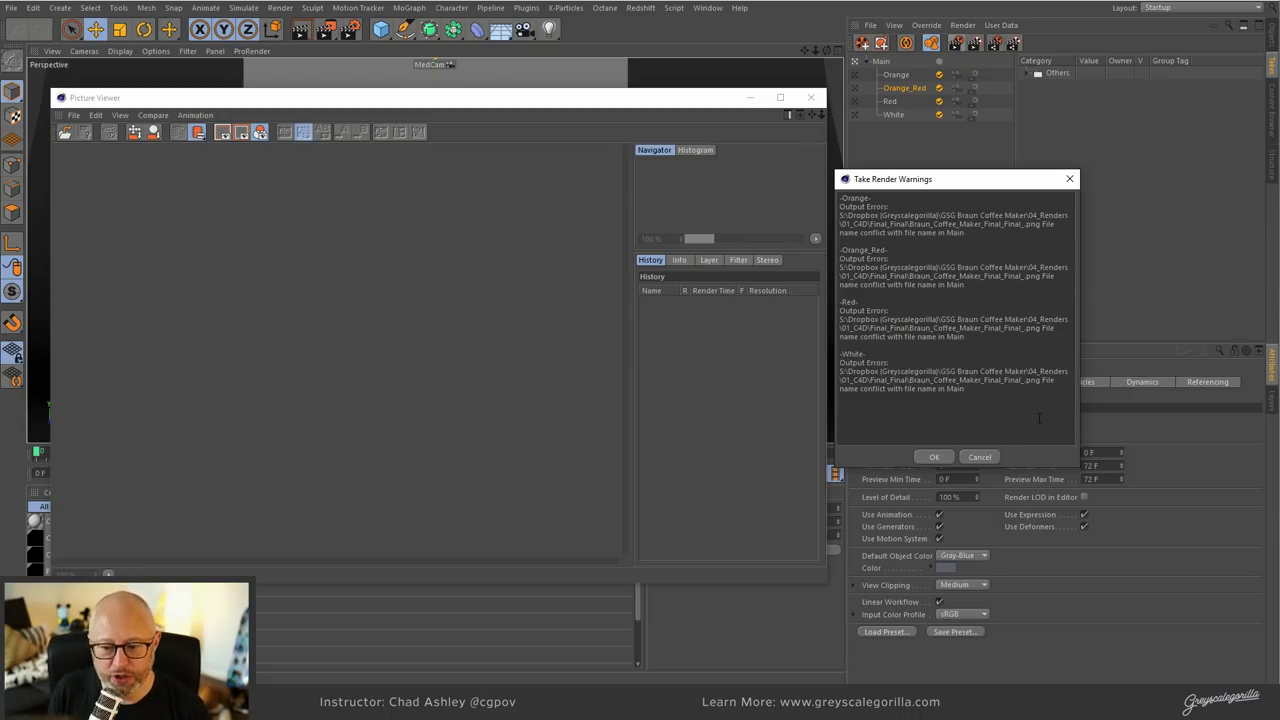
{"action": "left_click", "coordinate": [978, 457]}
- Reopen Render Settings on the Save page and list the File path tokens, such as Current Take Name
{"action": "left_click", "coordinate": [810, 97]}
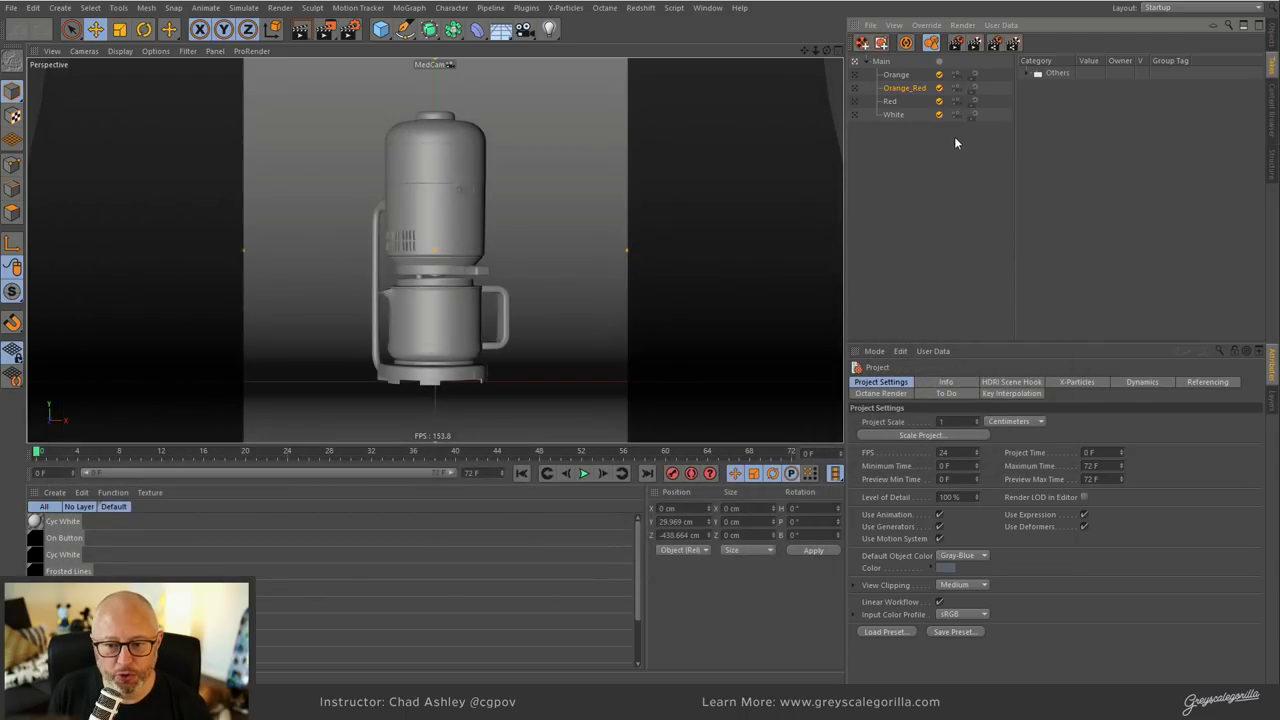
{"action": "left_click", "coordinate": [349, 29]}
{"action": "left_click_drag", "start_coordinate": [656, 184], "coordinate": [509, 125]}
{"action": "left_click", "coordinate": [1000, 189]}
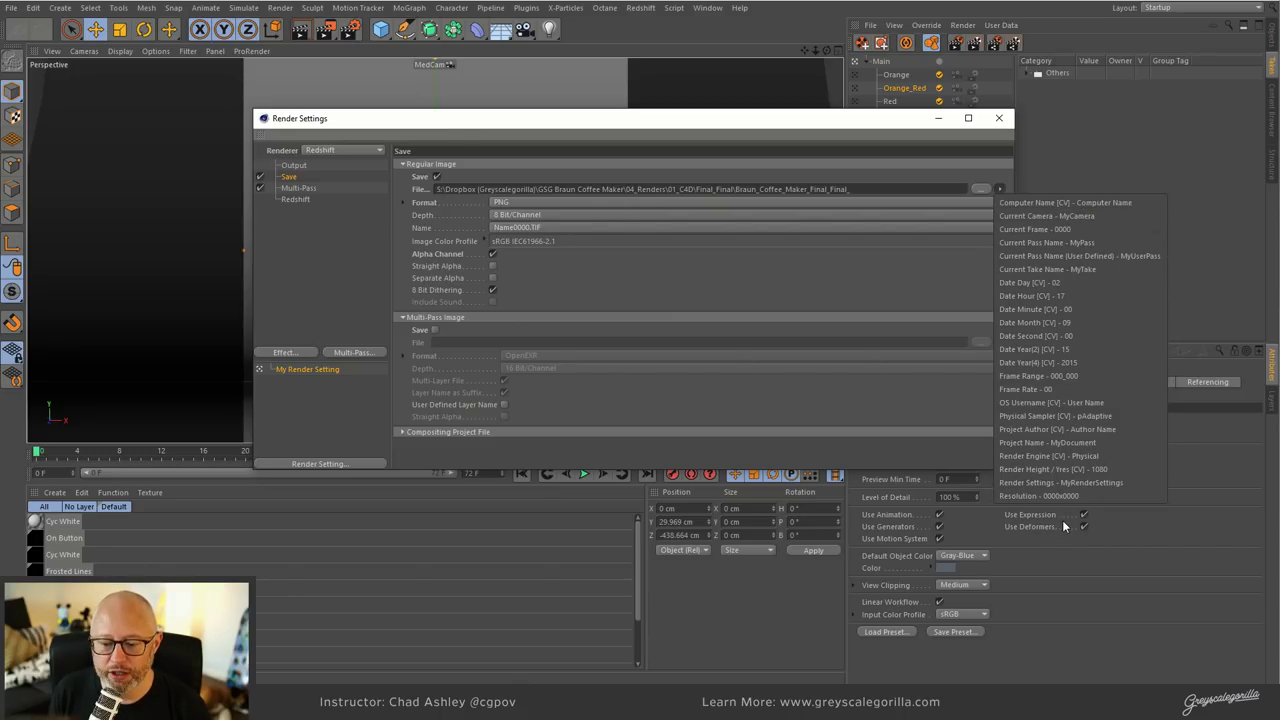
{"action": "left_click", "coordinate": [894, 120]}
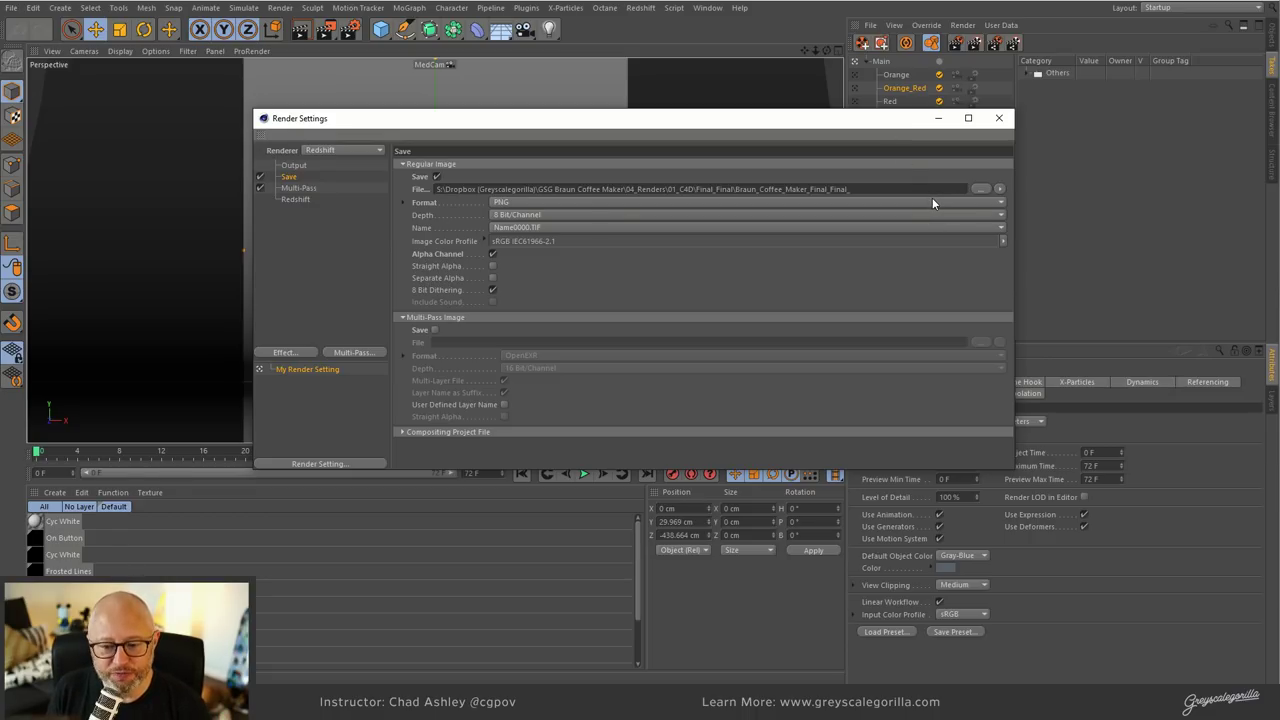
{"action": "left_click_drag", "start_coordinate": [805, 137], "coordinate": [746, 116]}
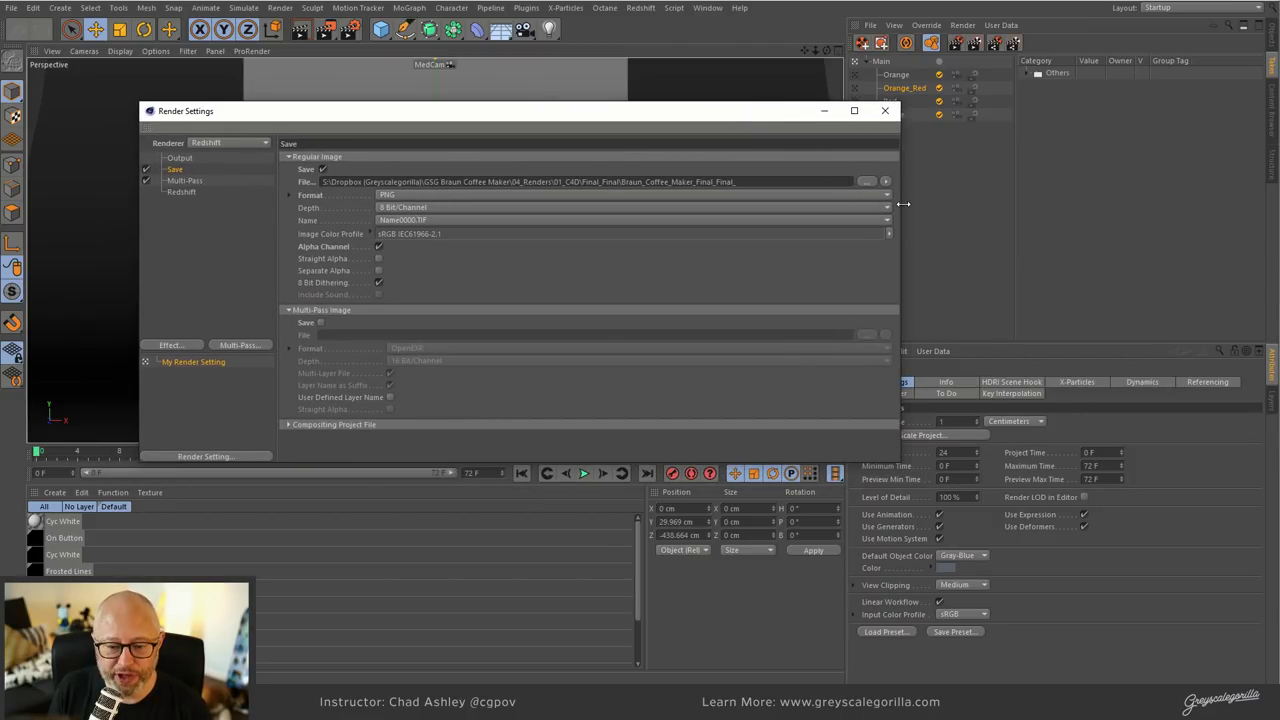
{"action": "left_click", "coordinate": [885, 183]}
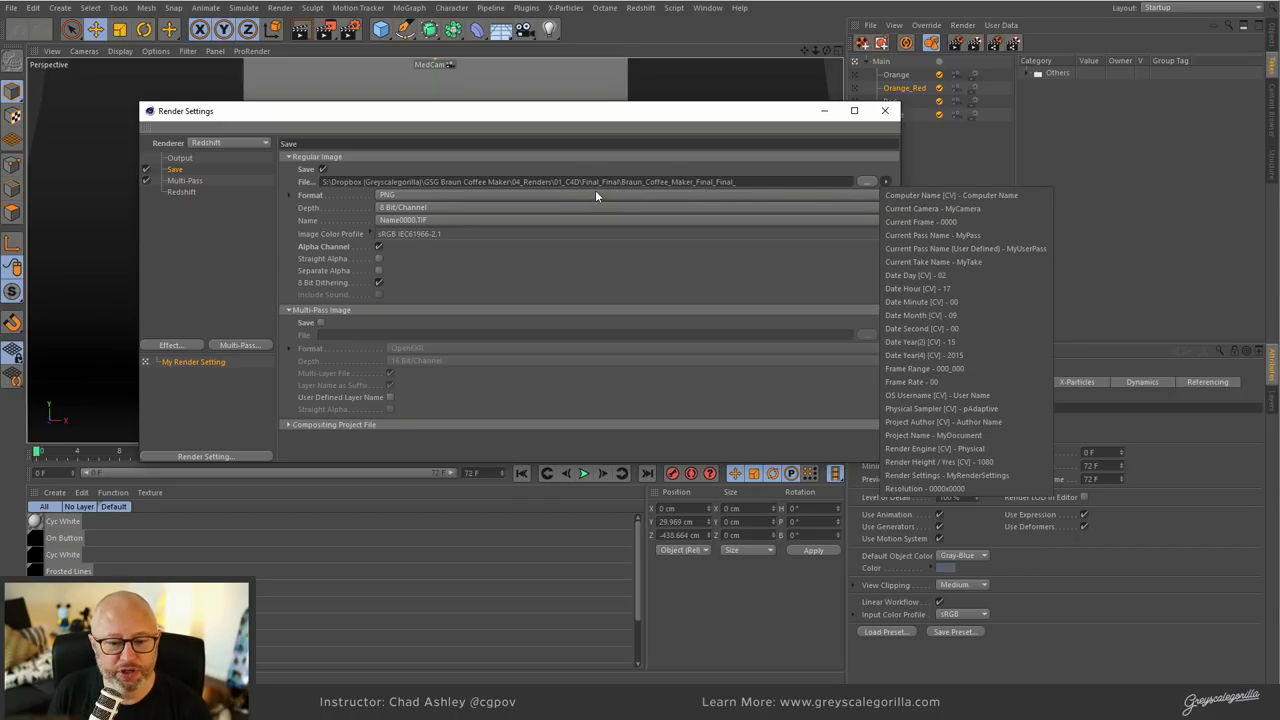
- Append the Current Take Name token ($take) to the end of the output File path
{"action": "left_click", "coordinate": [563, 182]}
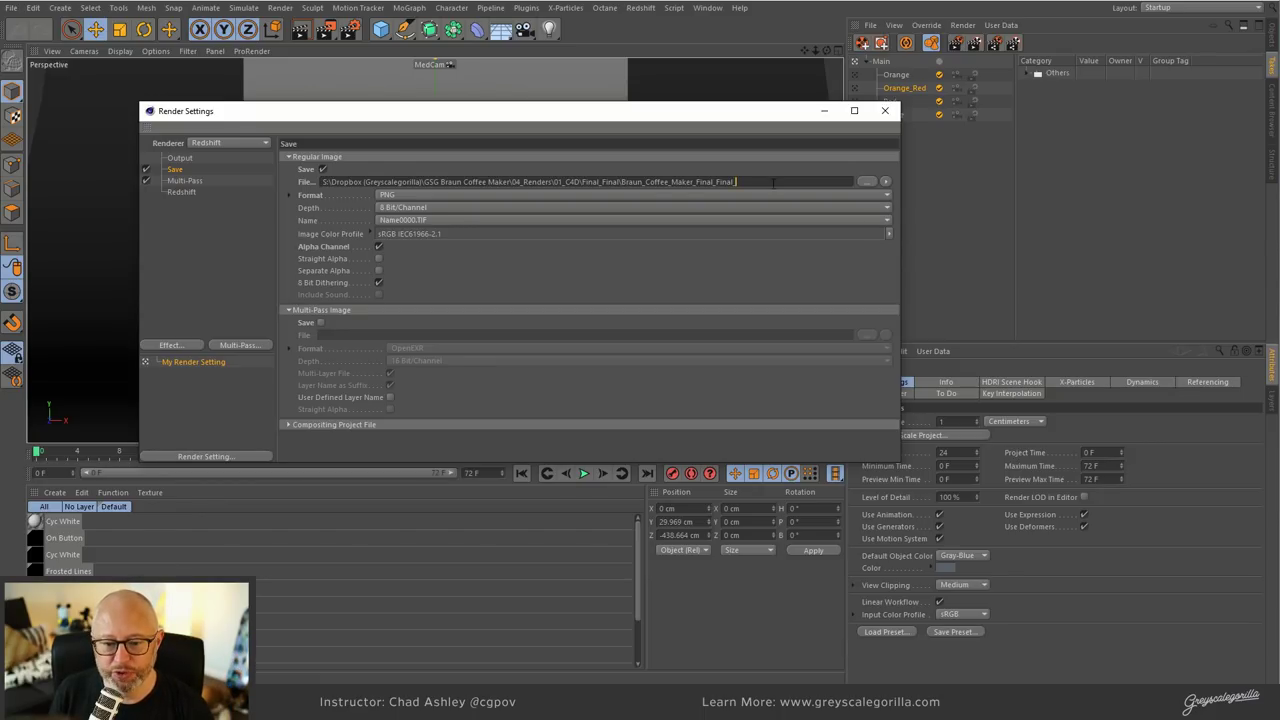
{"action": "left_click", "coordinate": [886, 182]}
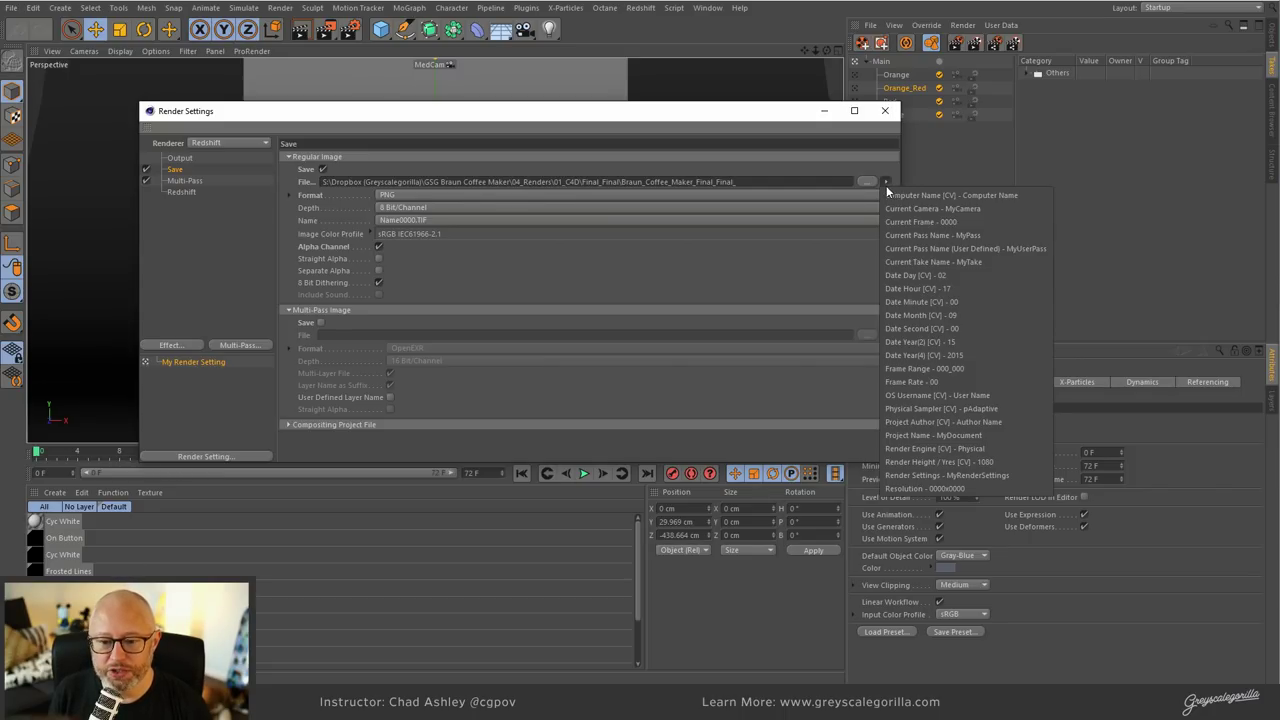
{"action": "left_click", "coordinate": [948, 263]}
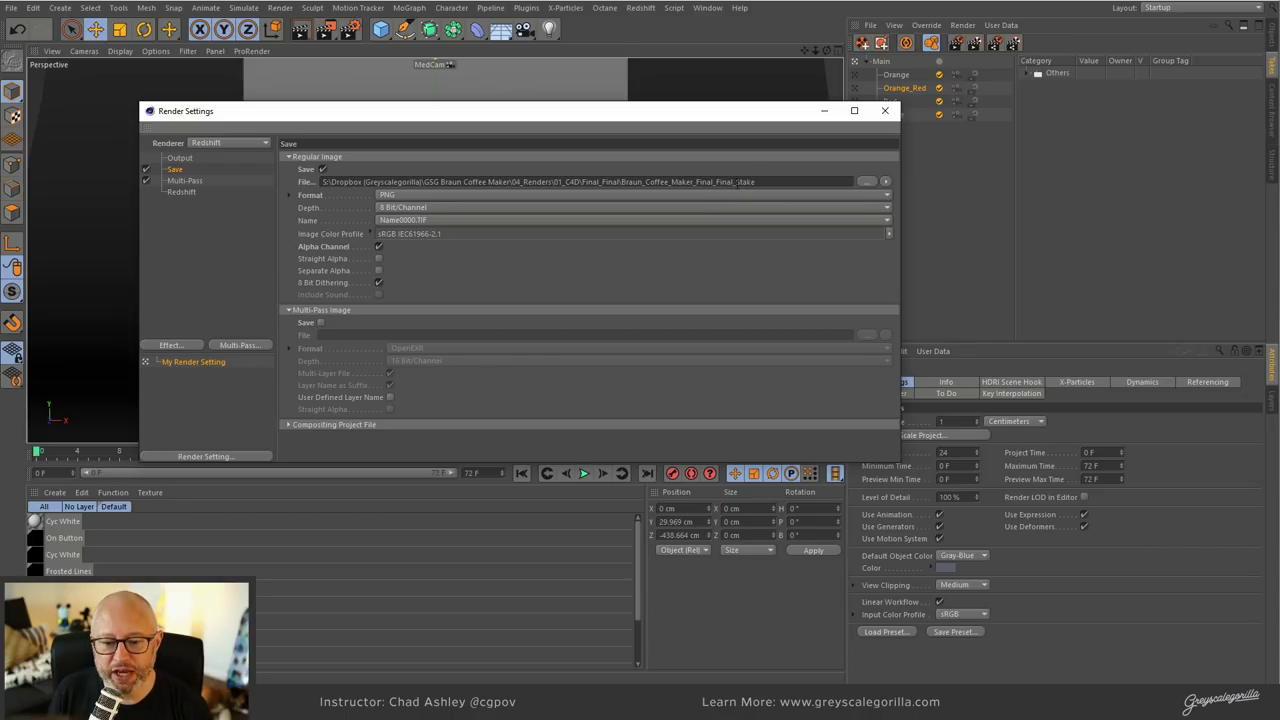
{"action": "left_click_drag", "start_coordinate": [735, 182], "coordinate": [757, 182]}
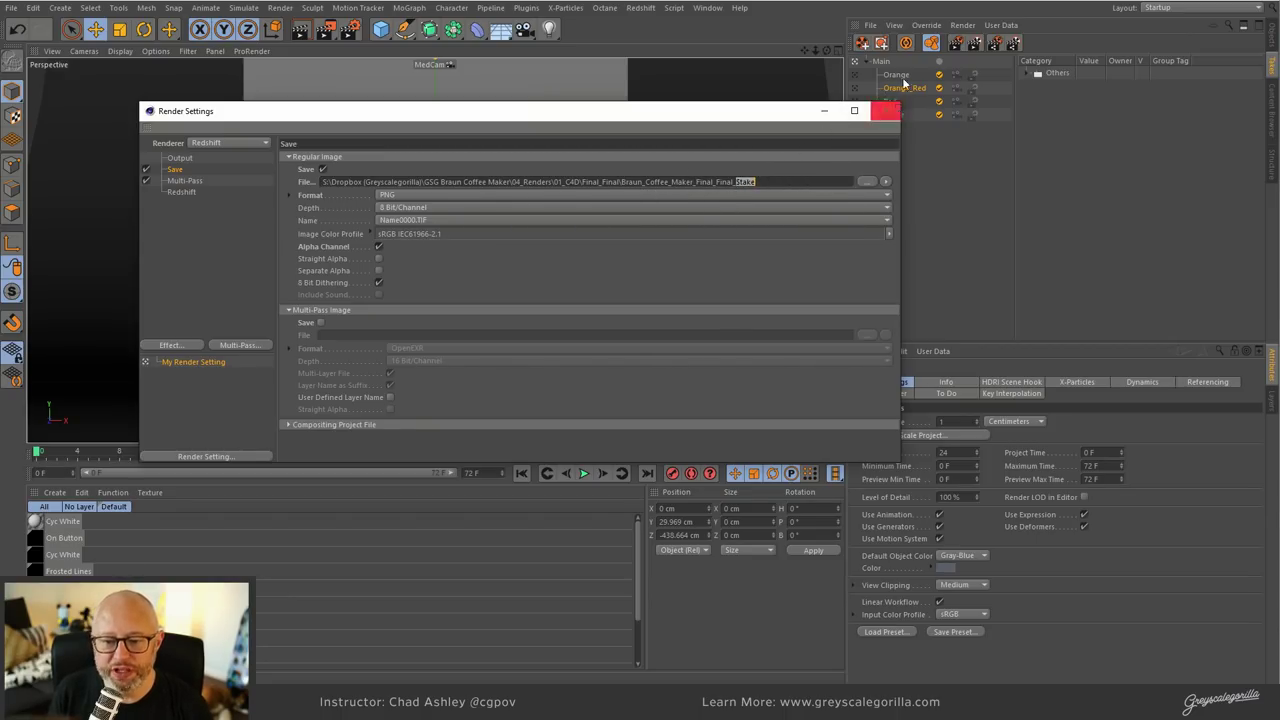
- Render all five takes to the Picture Viewer as separate PNGs, then bring up the Orange render's options
{"action": "left_click_drag", "start_coordinate": [771, 118], "coordinate": [729, 114]}
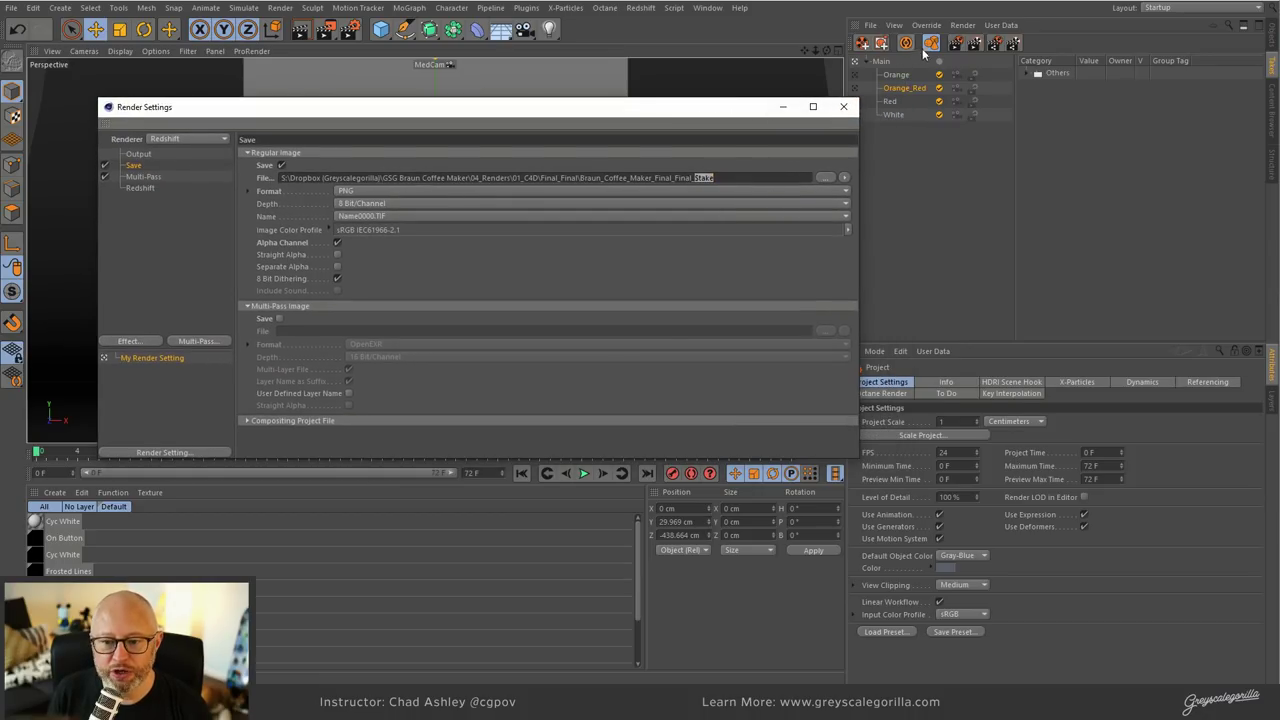
{"action": "left_click", "coordinate": [956, 46]}
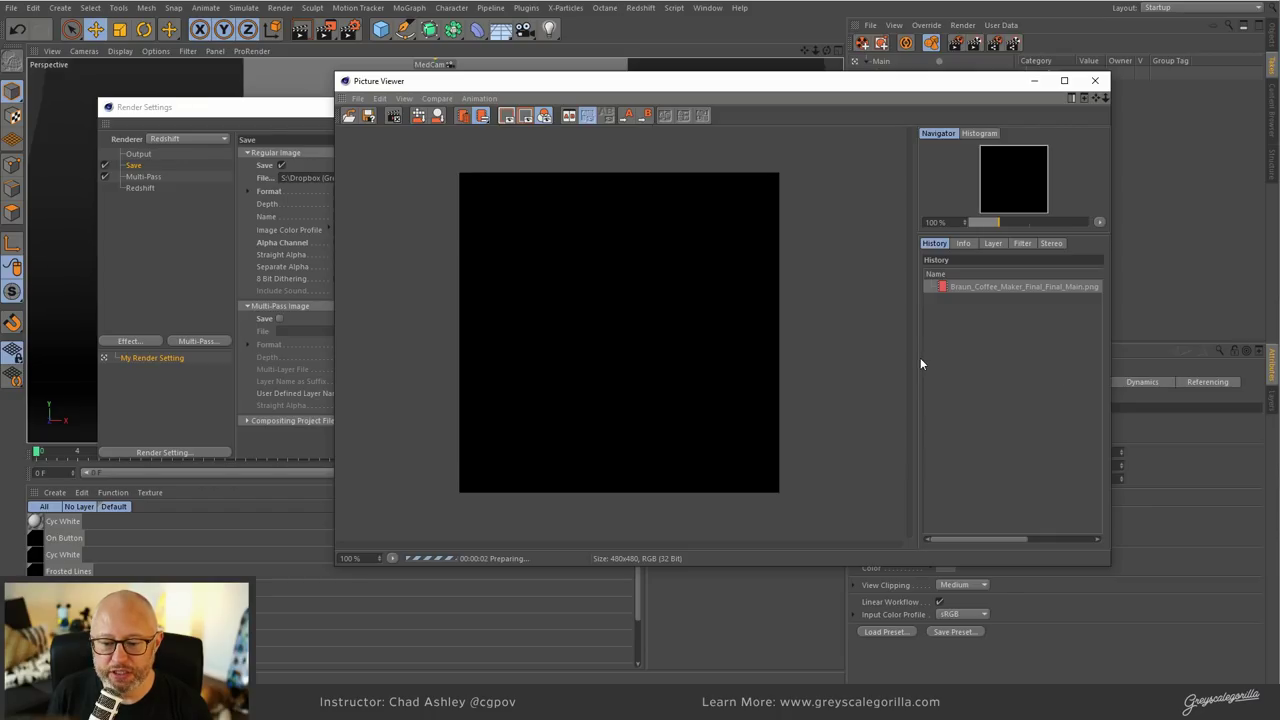
{"action": "left_click_drag", "start_coordinate": [912, 360], "coordinate": [805, 359]}
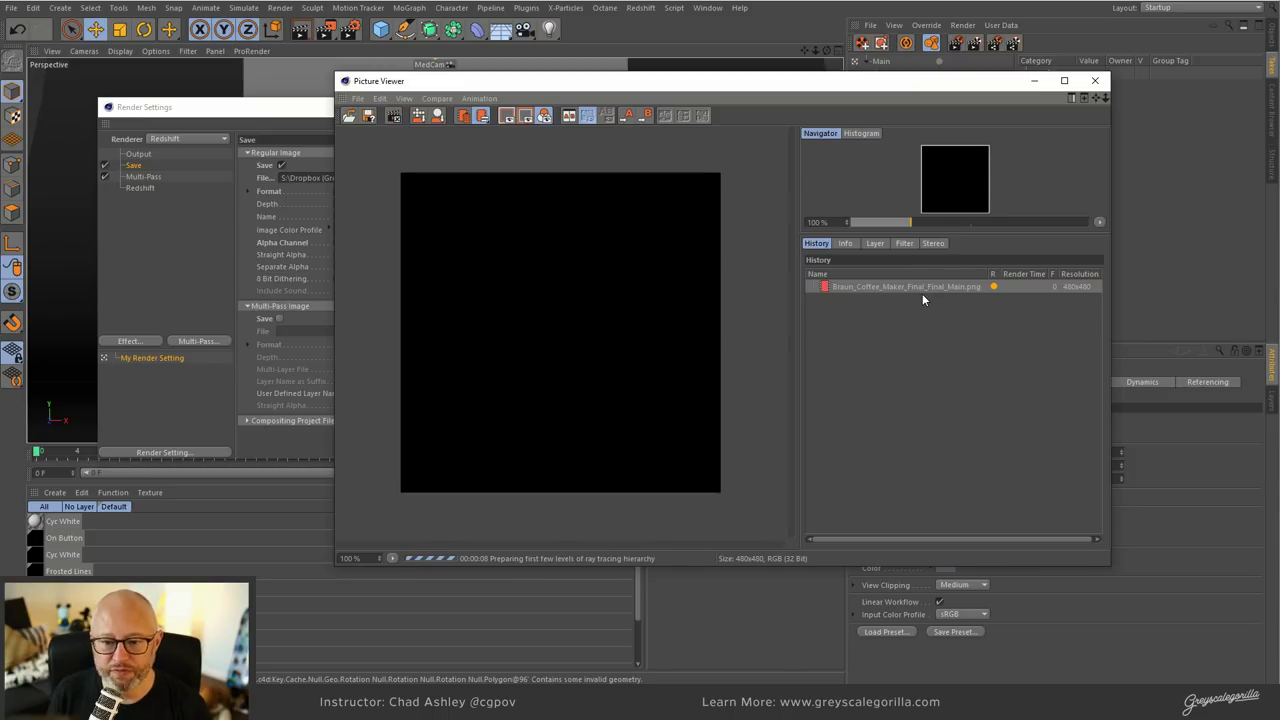
{"action": "left_click_drag", "start_coordinate": [920, 93], "coordinate": [916, 117]}
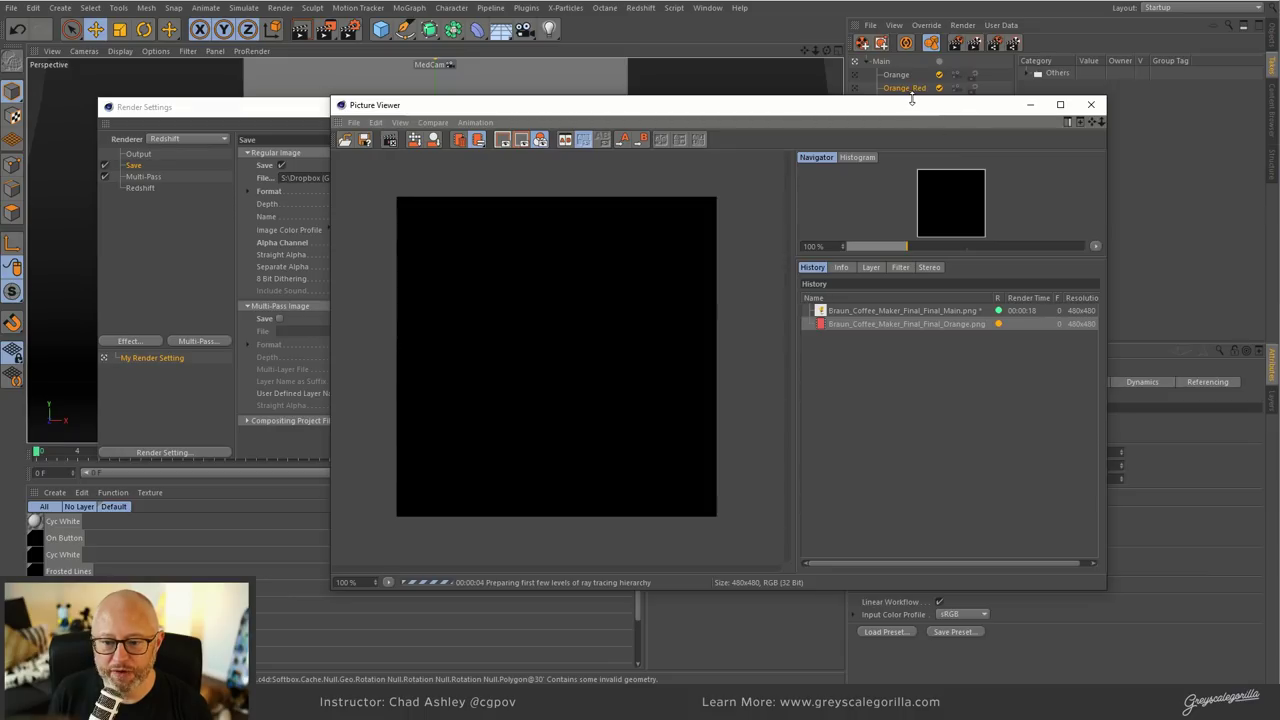
{"action": "left_click_drag", "start_coordinate": [915, 102], "coordinate": [915, 130]}
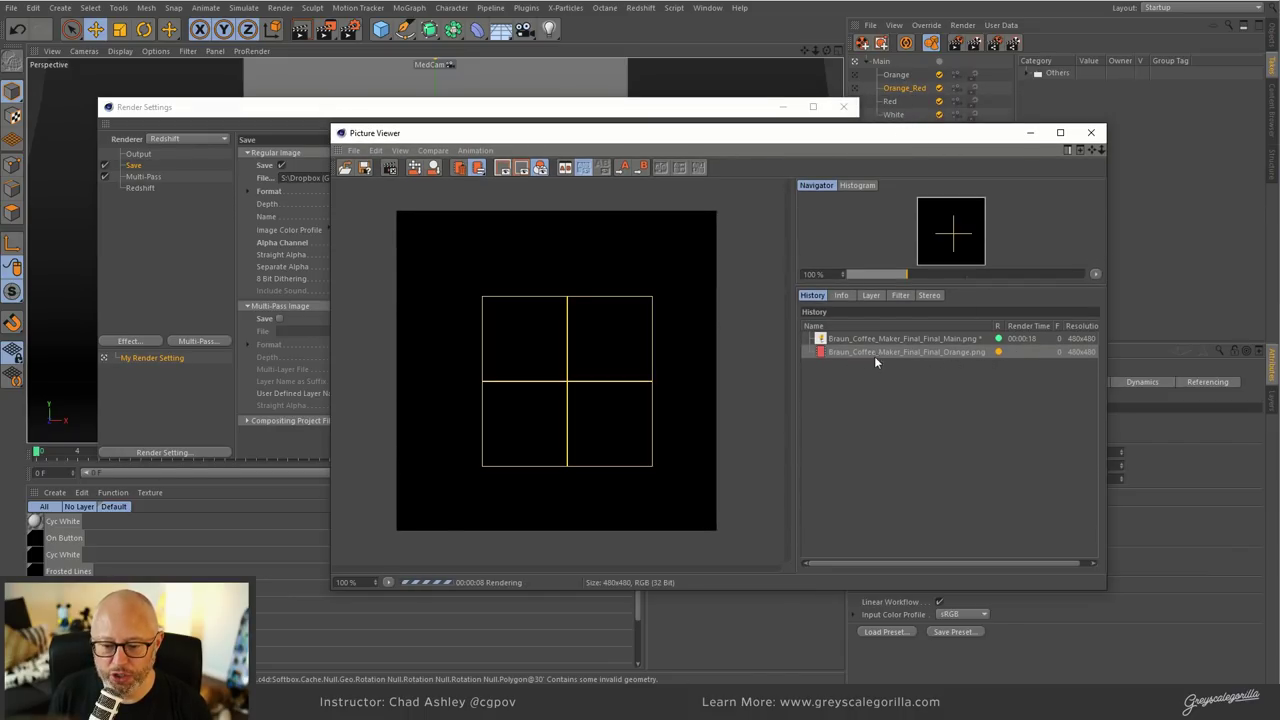
{"action": "right_click", "coordinate": [924, 352]}
- Show the Orange render's PNG file in Windows Explorer
{"action": "left_click", "coordinate": [994, 492]}
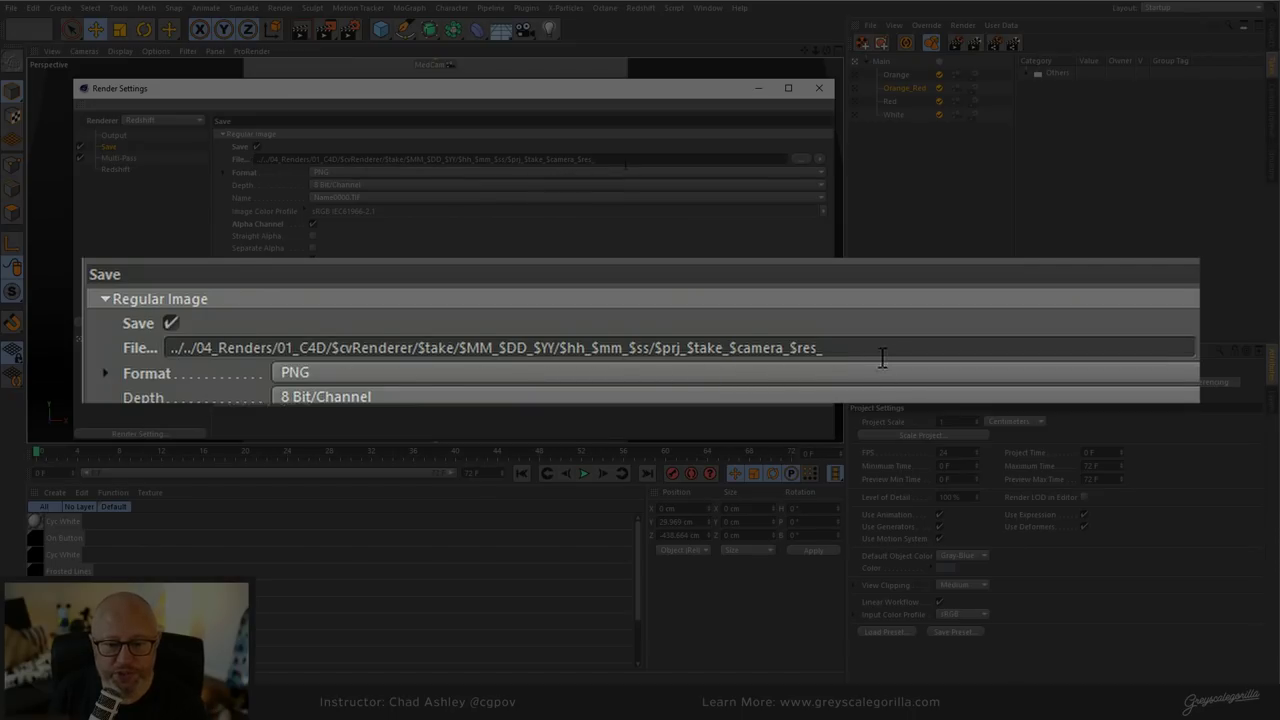
{"action": "left_click_drag", "start_coordinate": [893, 355], "coordinate": [132, 368]}
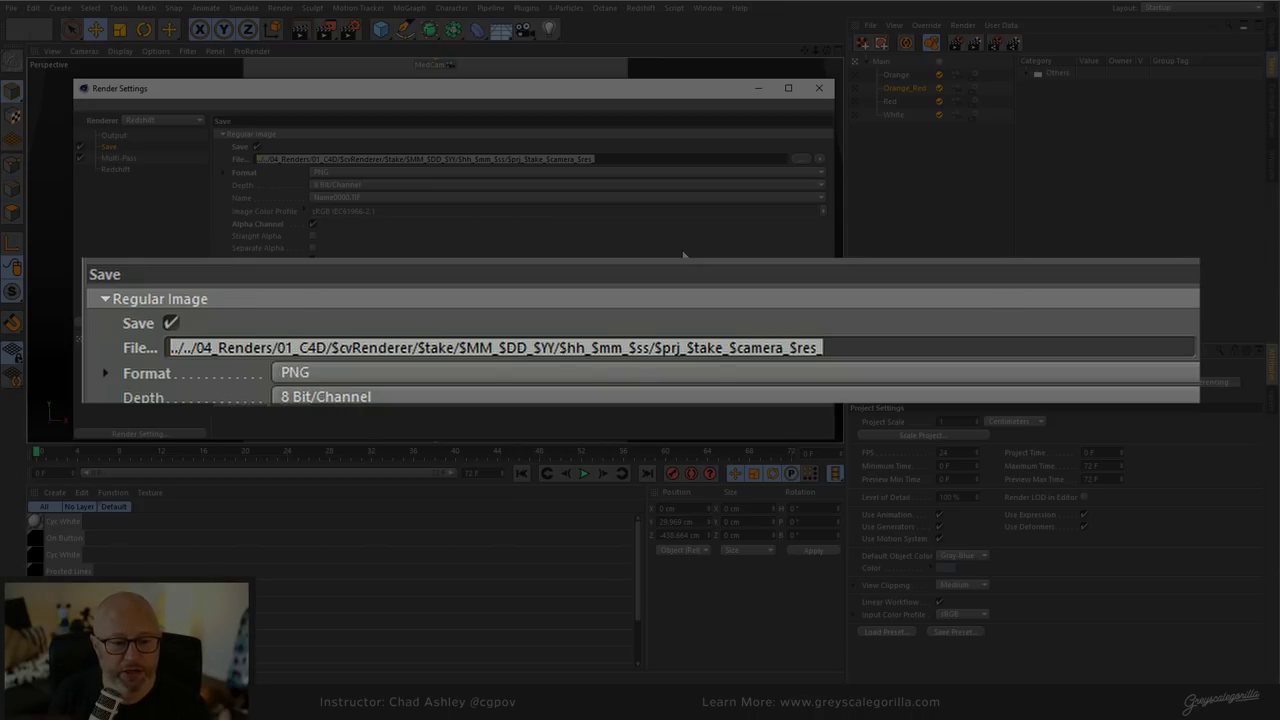
{"action": "left_click", "coordinate": [175, 347]}
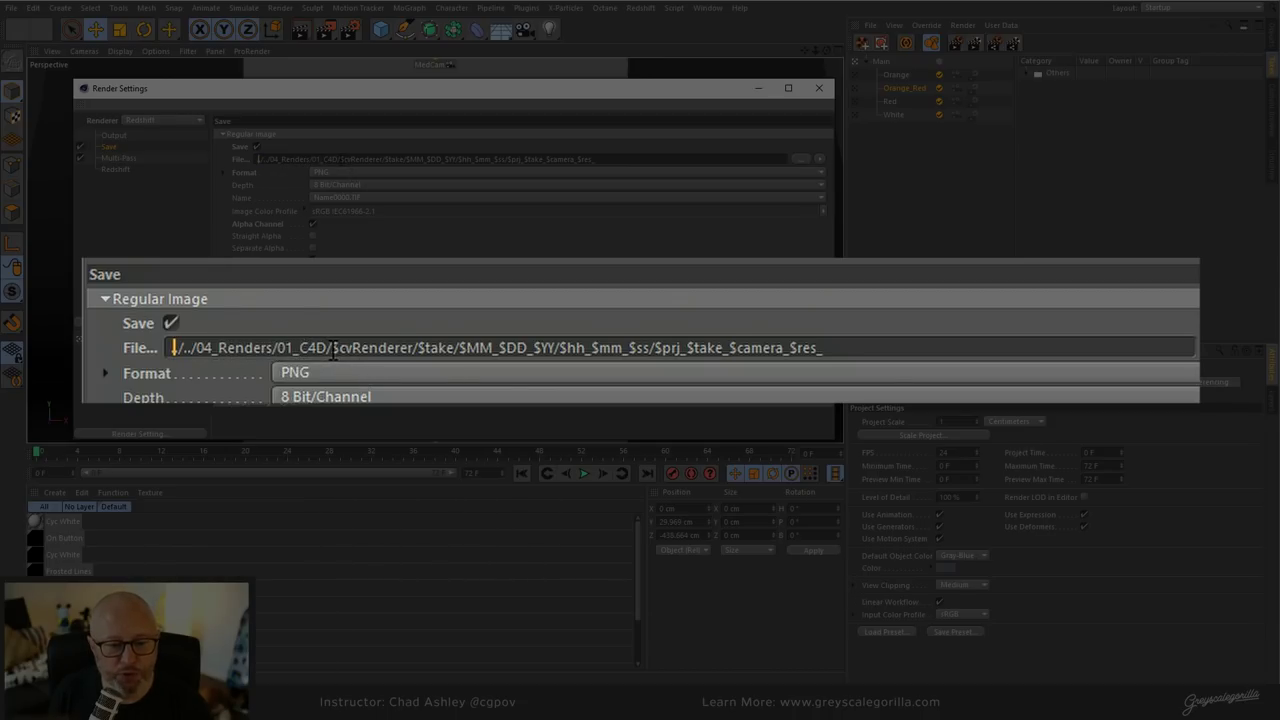
{"action": "left_click_drag", "start_coordinate": [331, 348], "coordinate": [413, 349]}
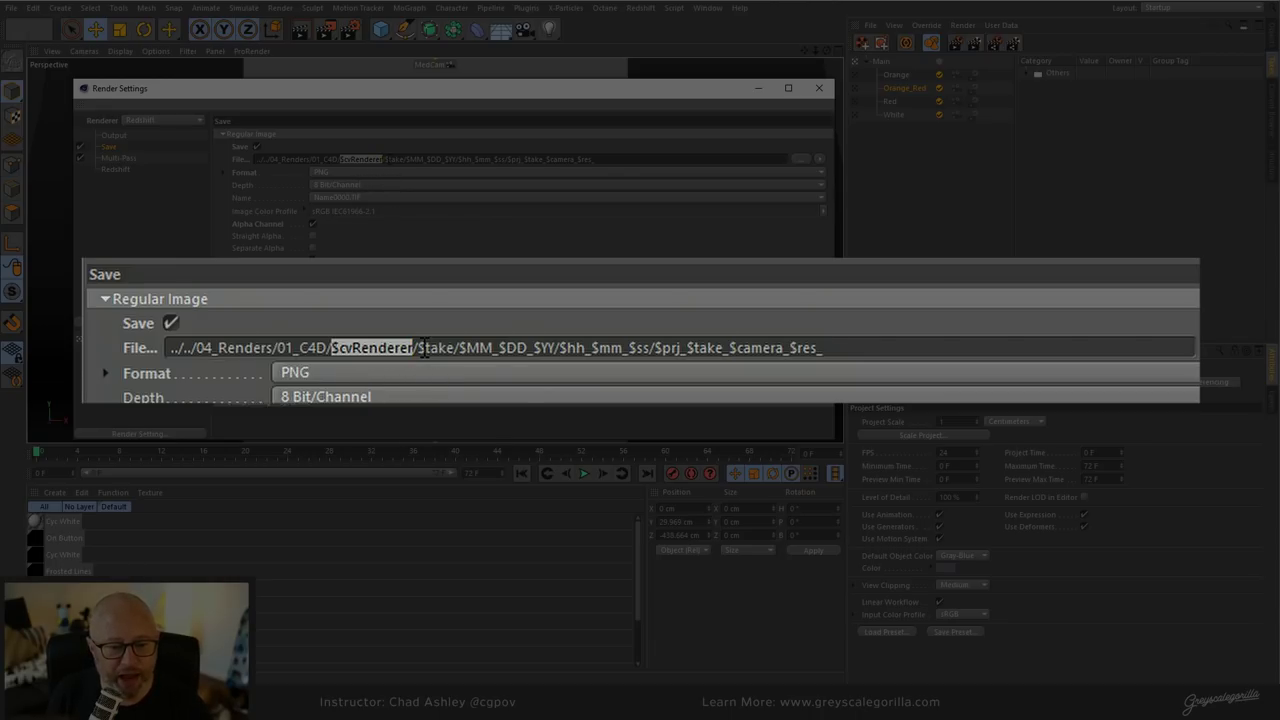
{"action": "left_click_drag", "start_coordinate": [417, 349], "coordinate": [456, 353]}
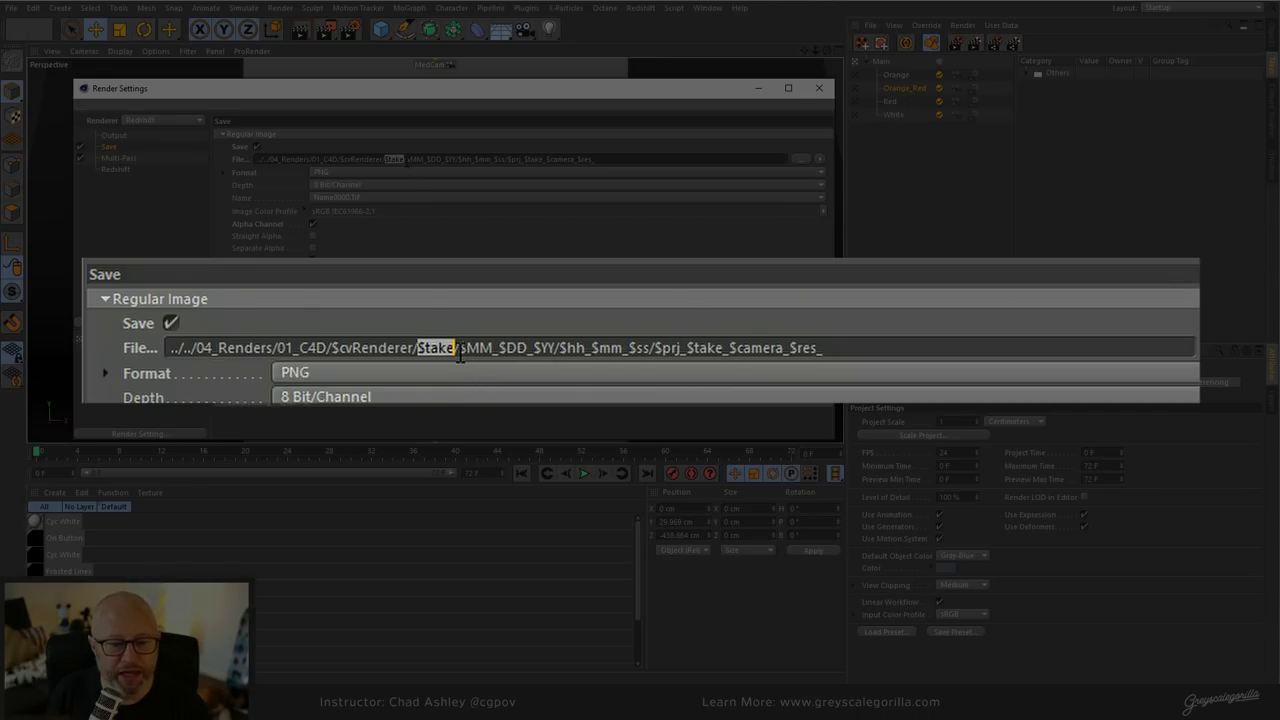
{"action": "left_click_drag", "start_coordinate": [458, 350], "coordinate": [649, 362]}
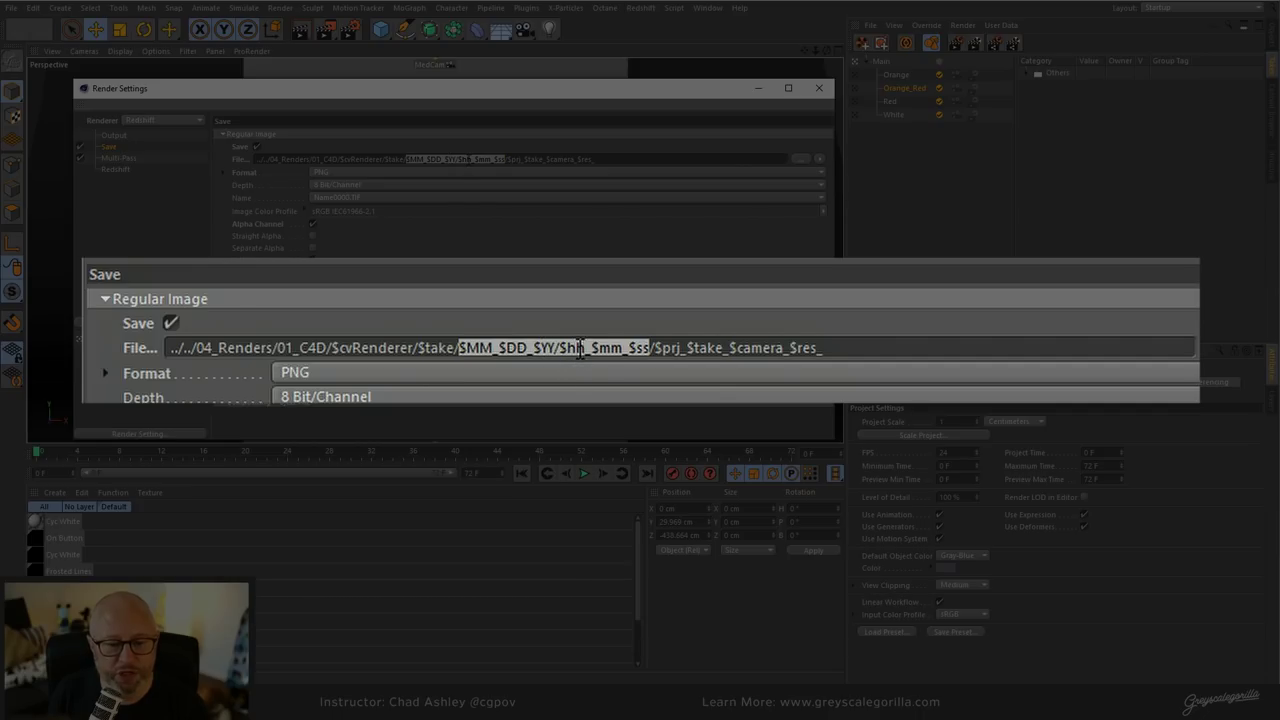
{"action": "left_click", "coordinate": [575, 358]}
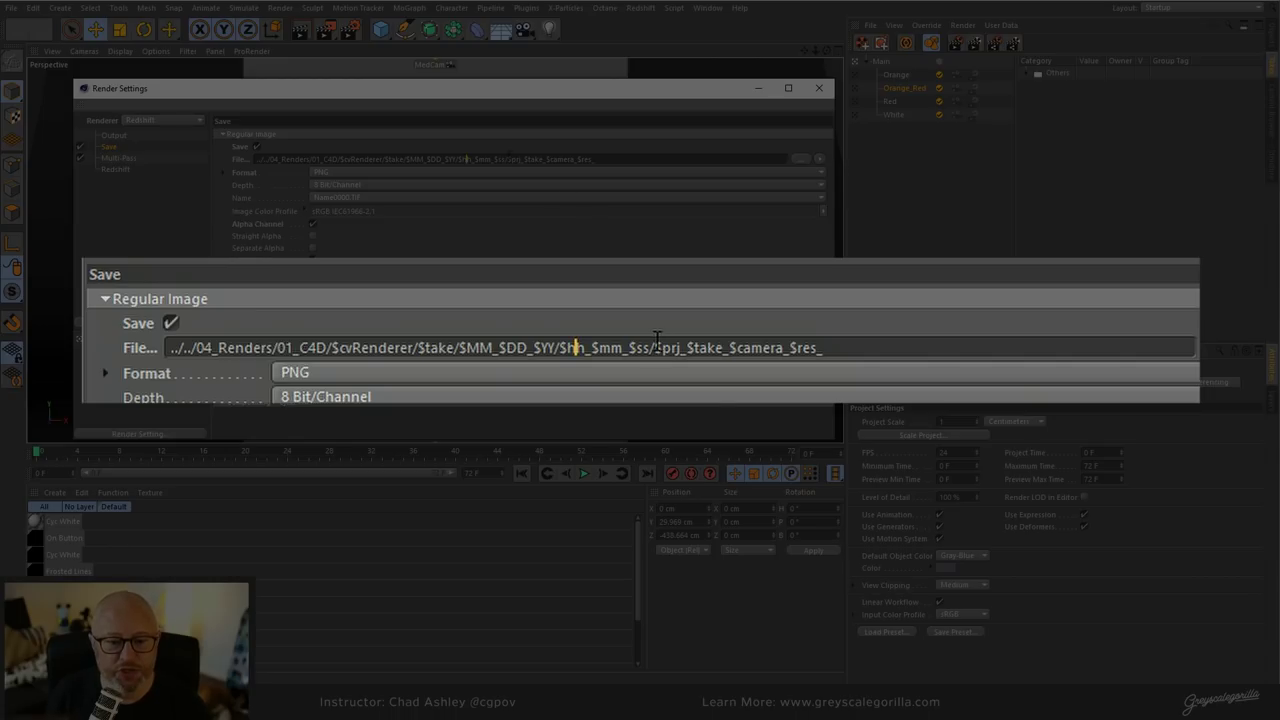
{"action": "double_click", "coordinate": [514, 160]}
{"action": "left_click_drag", "start_coordinate": [537, 166], "coordinate": [625, 184]}
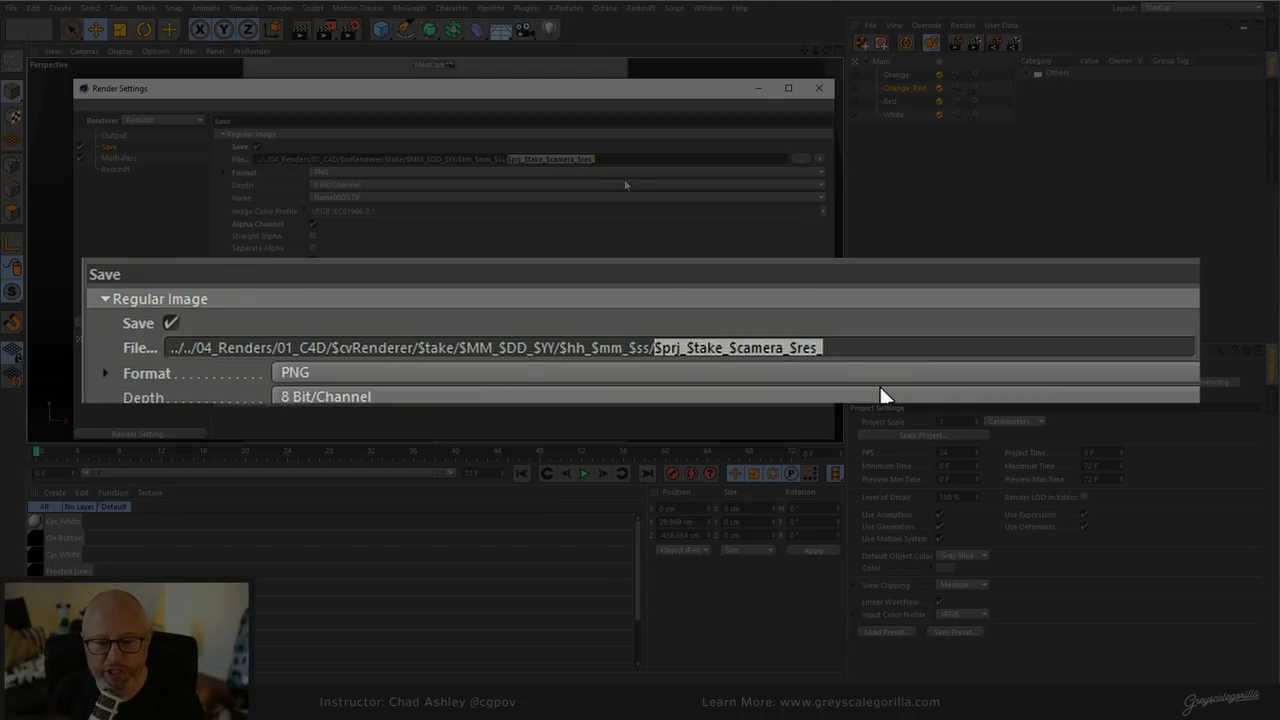
{"action": "left_click_drag", "start_coordinate": [456, 160], "coordinate": [644, 166]}
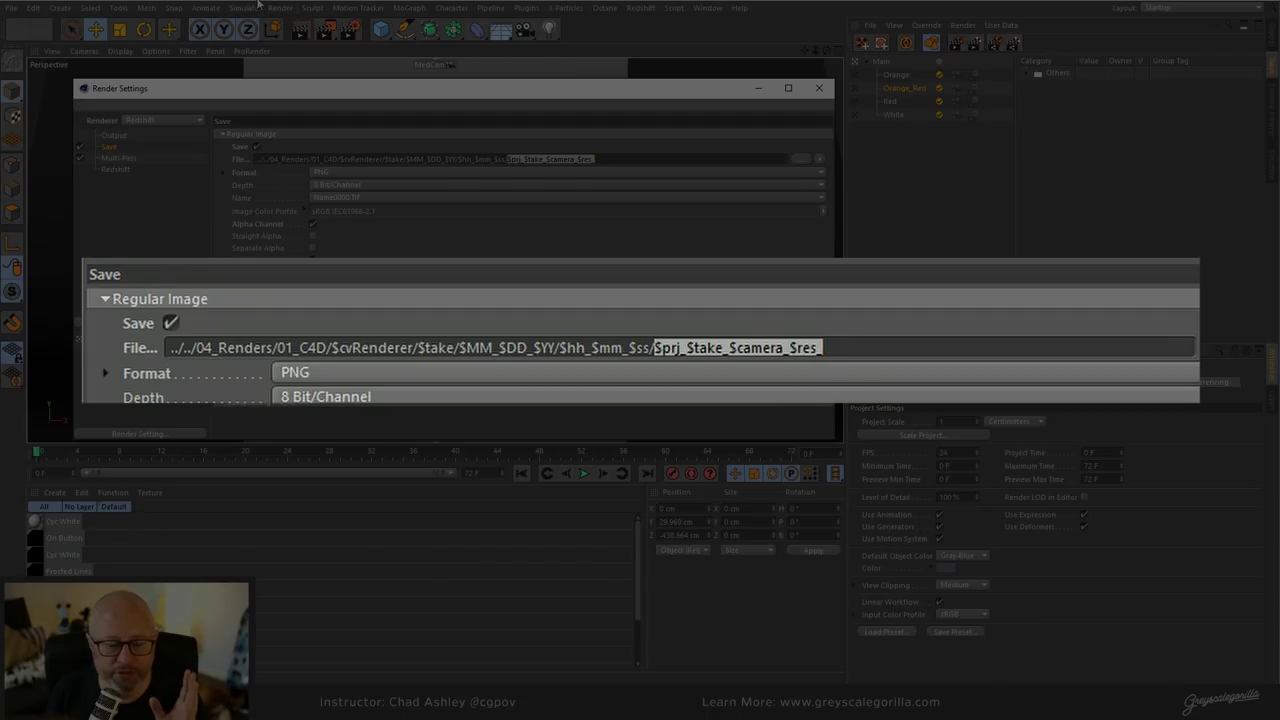
{"action": "left_click", "coordinate": [694, 350]}
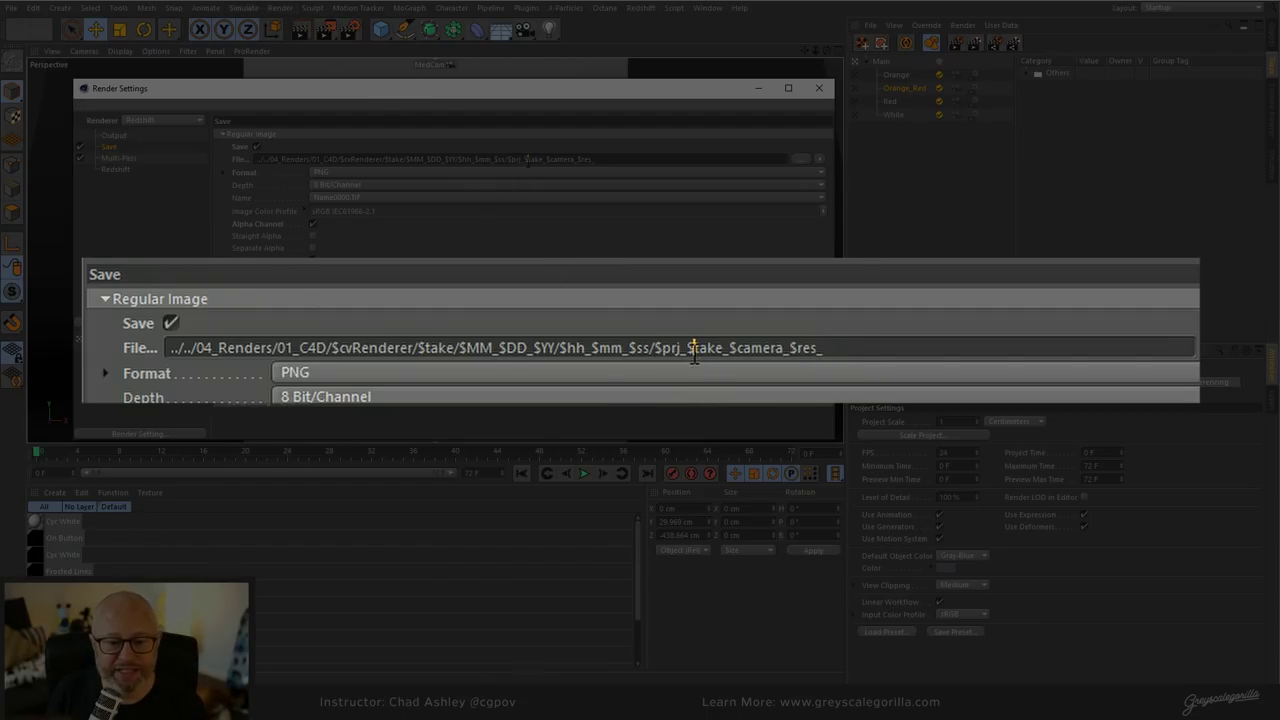
{"action": "left_click_drag", "start_coordinate": [694, 350], "coordinate": [722, 350]}
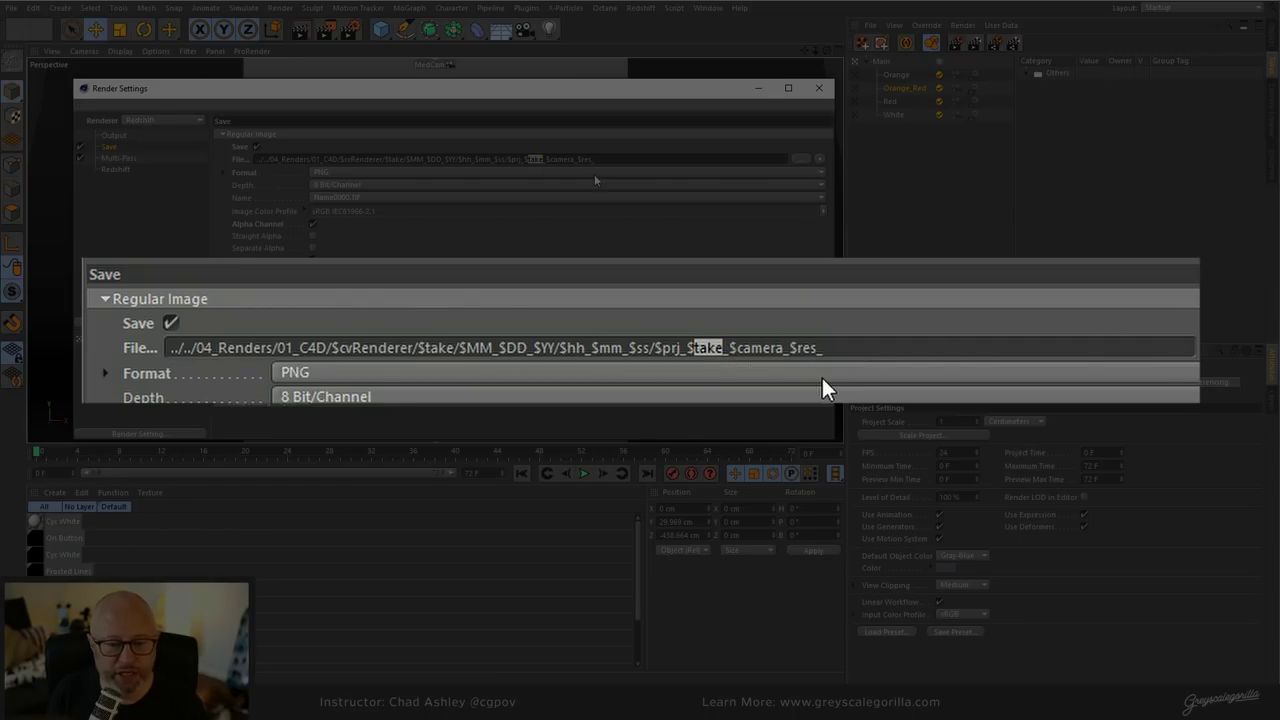
{"action": "left_click_drag", "start_coordinate": [729, 350], "coordinate": [787, 352]}
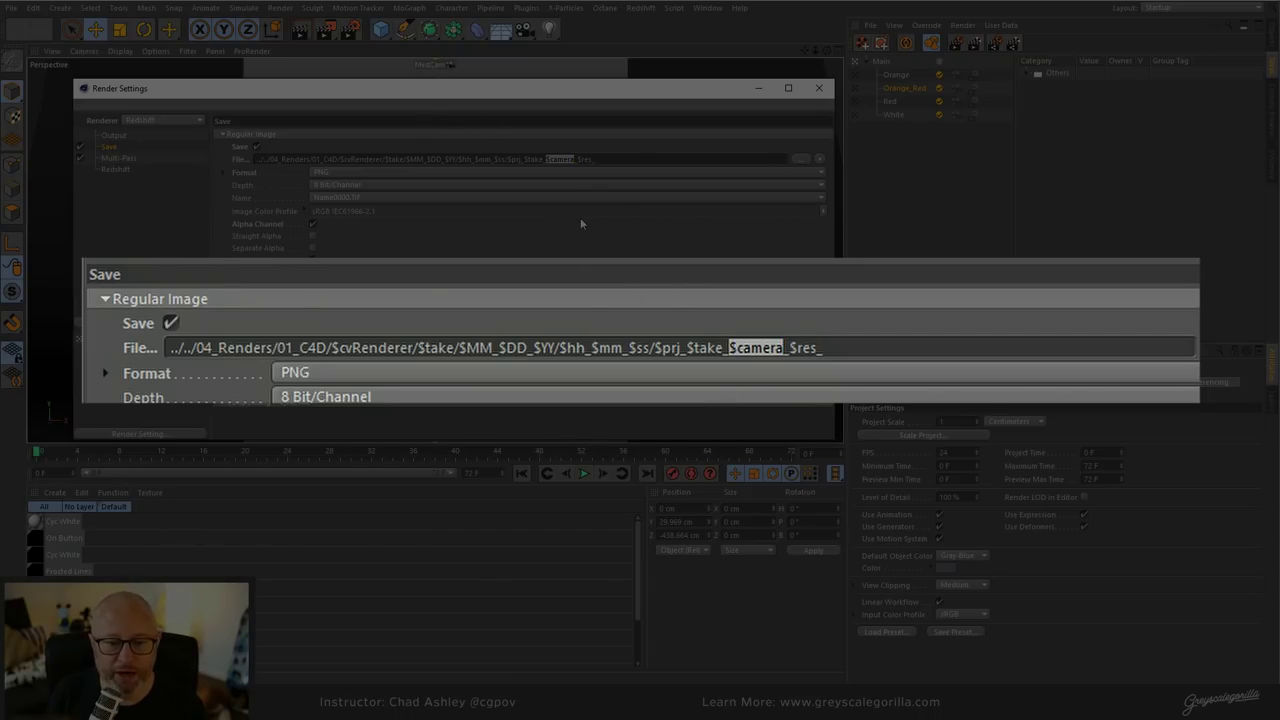
{"action": "double_click", "coordinate": [585, 159]}
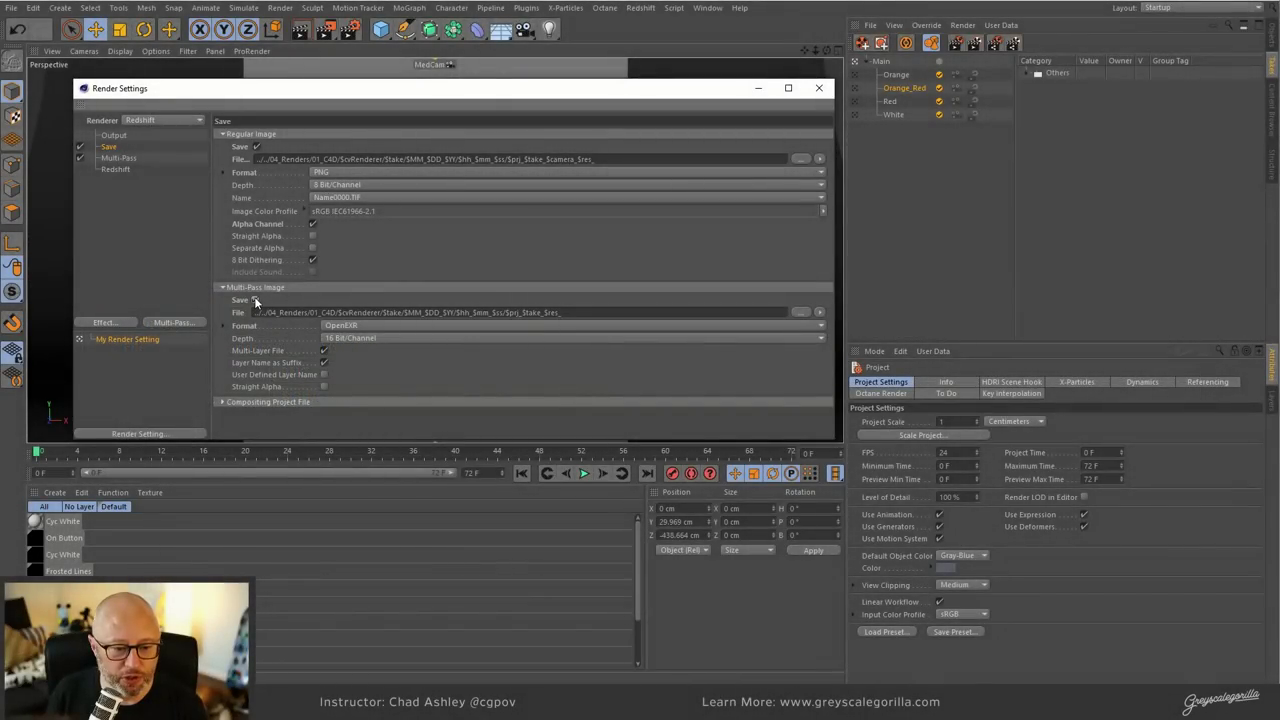
- Uncheck Multi-Pass Image Save so only the regular PNG goes to the tokenized path
{"action": "left_click", "coordinate": [257, 300]}
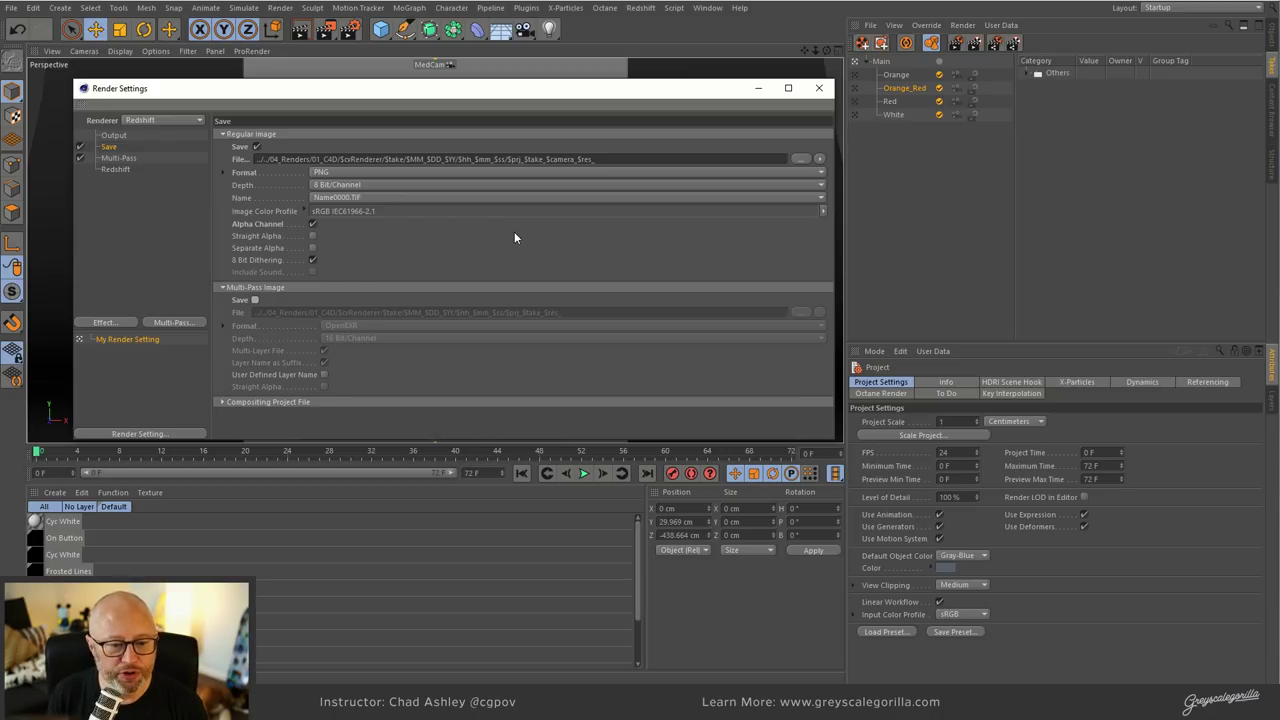
{"action": "left_click_drag", "start_coordinate": [596, 159], "coordinate": [258, 159]}
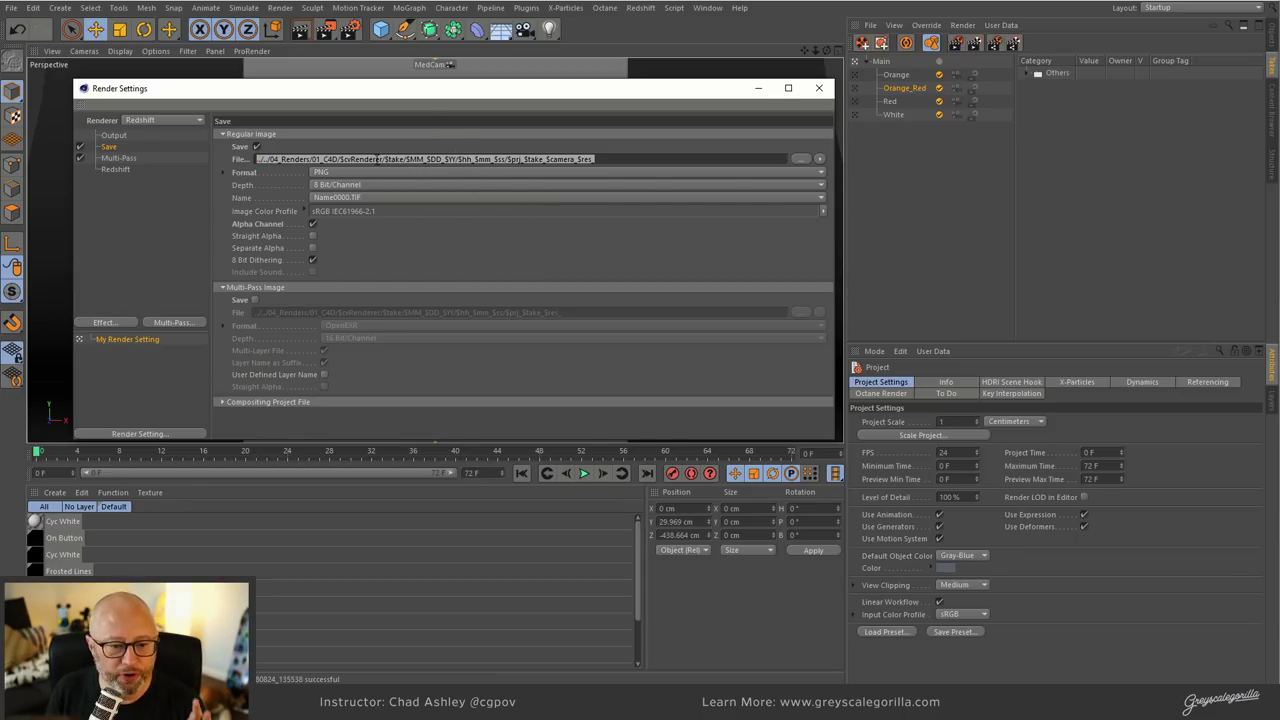
{"action": "left_click", "coordinate": [617, 159]}
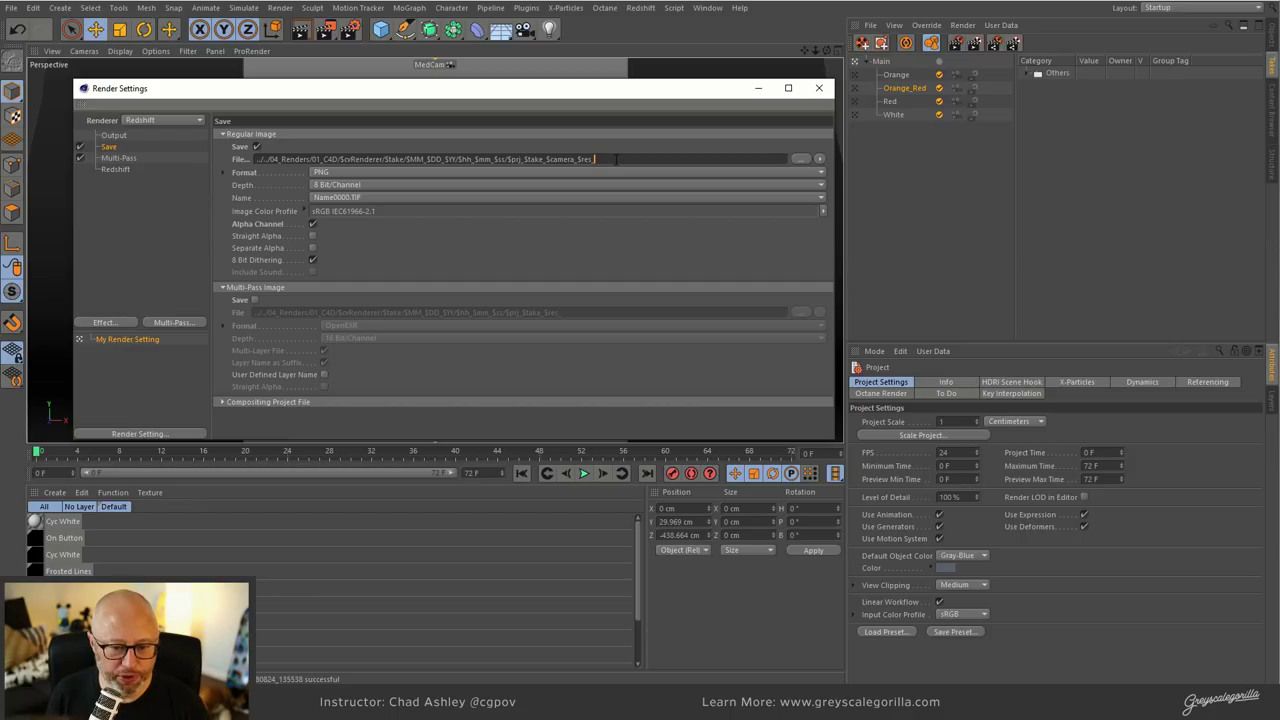
- Render the marked takes and review the Orange, Orange_Red, Red and White MedCam images
{"action": "left_click", "coordinate": [976, 45]}
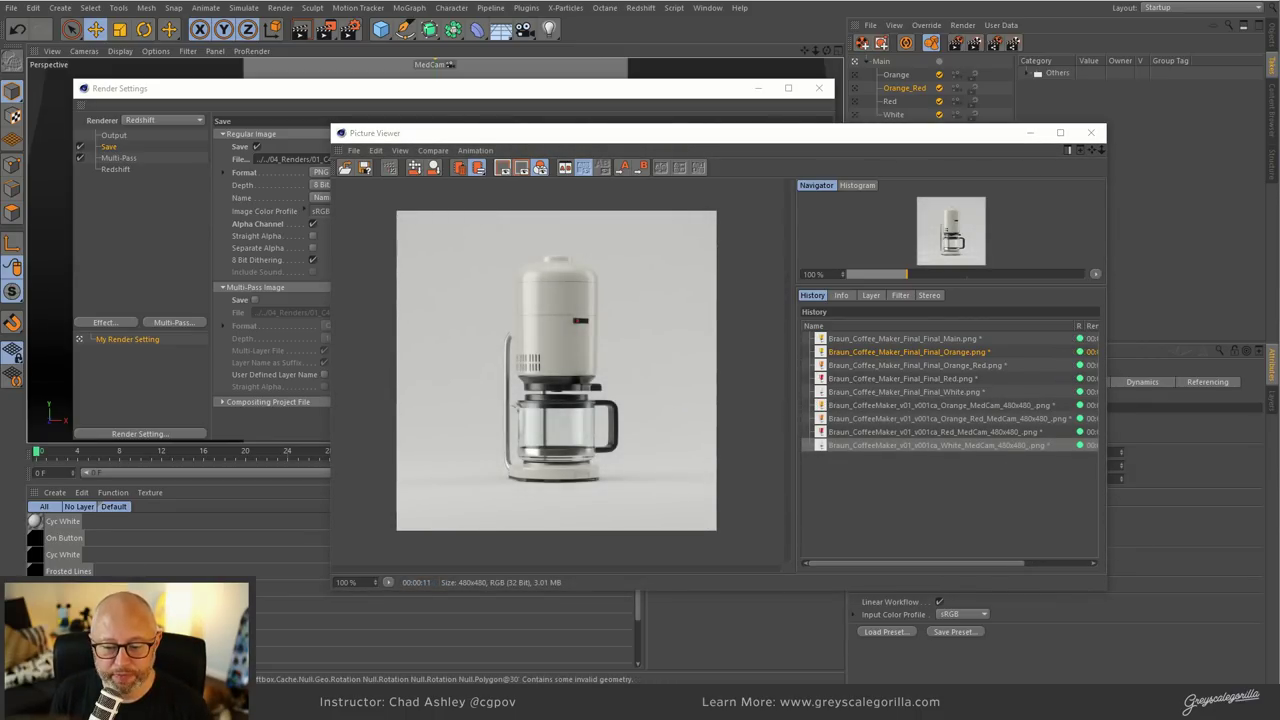
{"action": "left_click", "coordinate": [857, 406]}
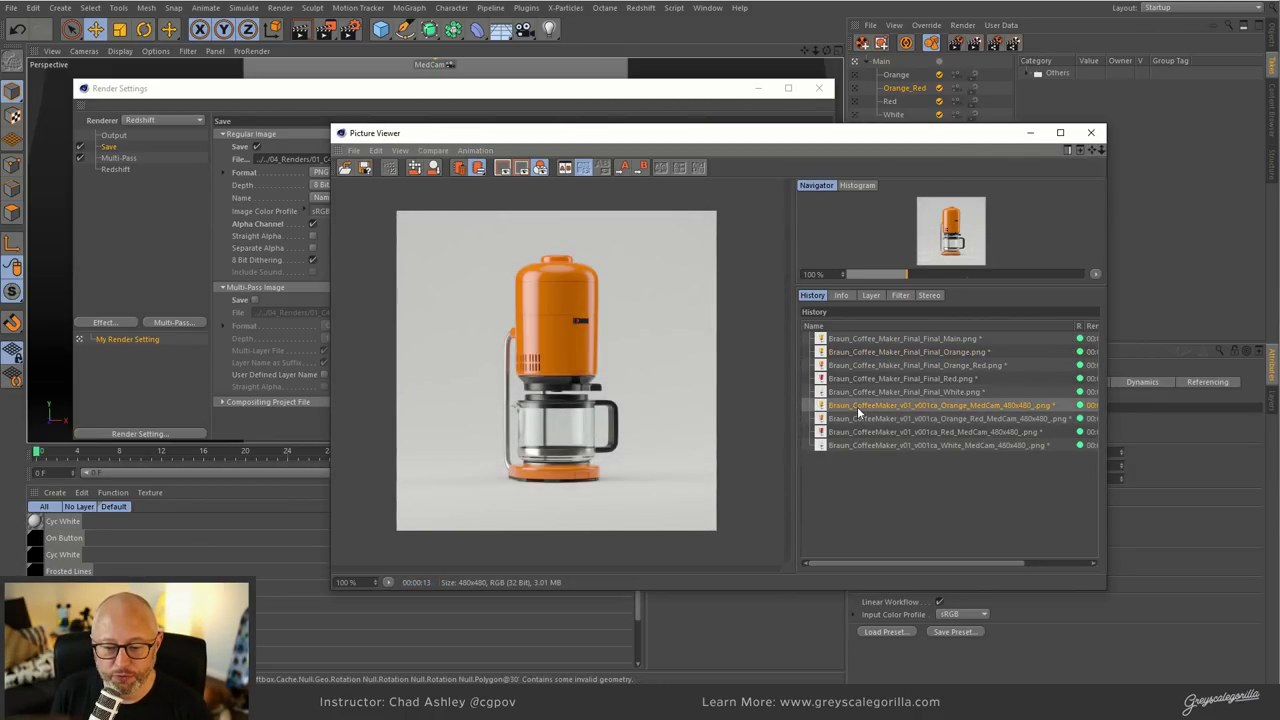
{"action": "left_click", "coordinate": [858, 419]}
{"action": "left_click", "coordinate": [858, 432]}
{"action": "left_click", "coordinate": [859, 445]}
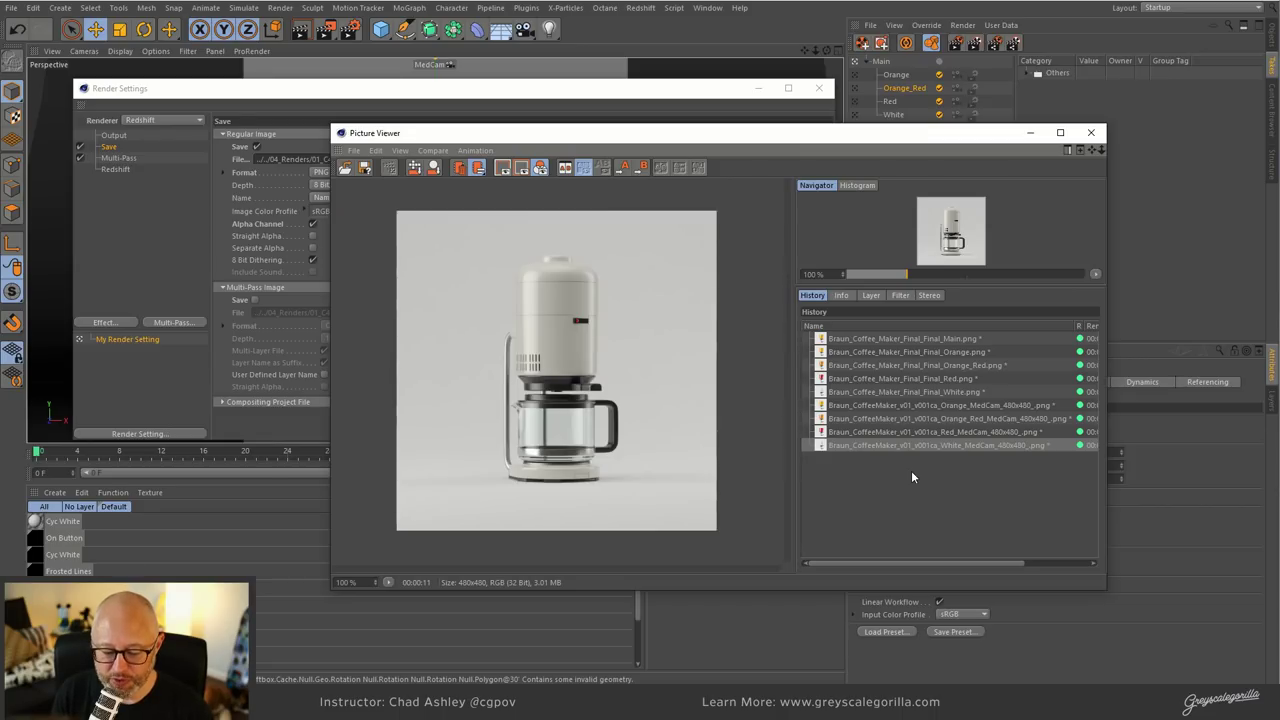
- In Explorer, open Orange > 08_24_18 > 13_56_02 to find the PNG, then return to Orange
{"action": "key", "text": "alt+Tab"}
{"action": "left_click_drag", "start_coordinate": [791, 234], "coordinate": [766, 91]}
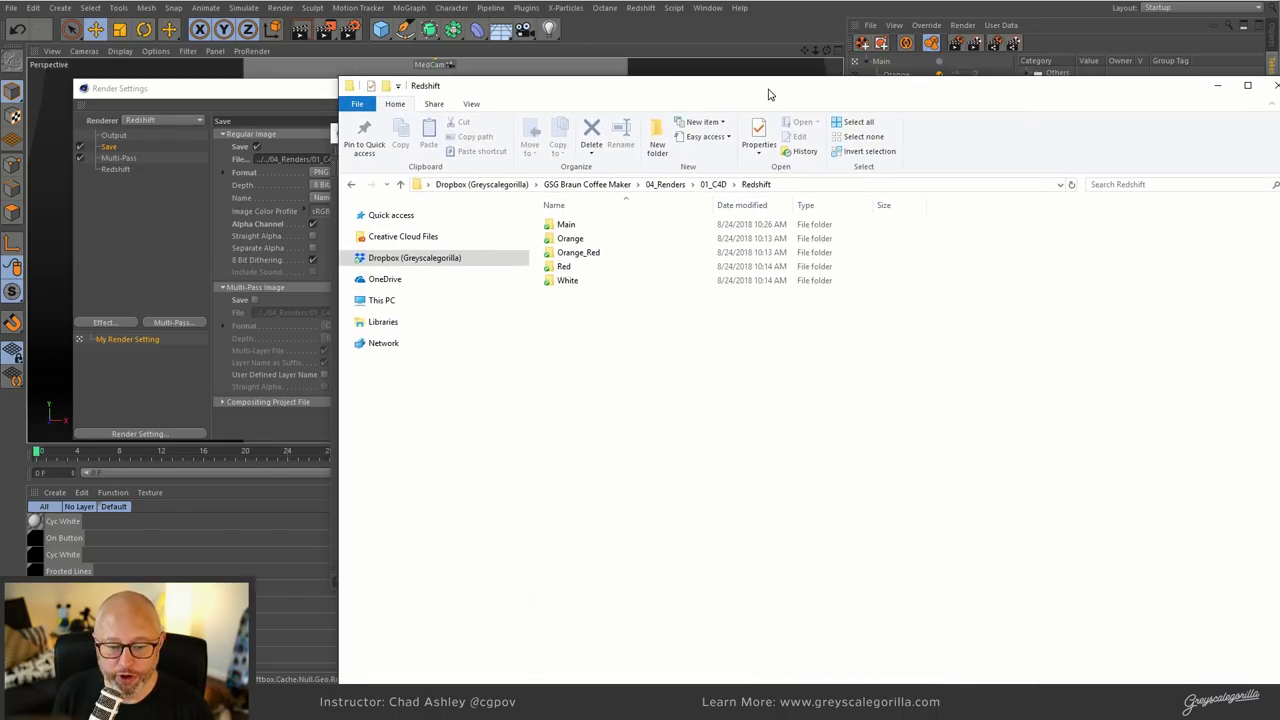
{"action": "double_click", "coordinate": [591, 244]}
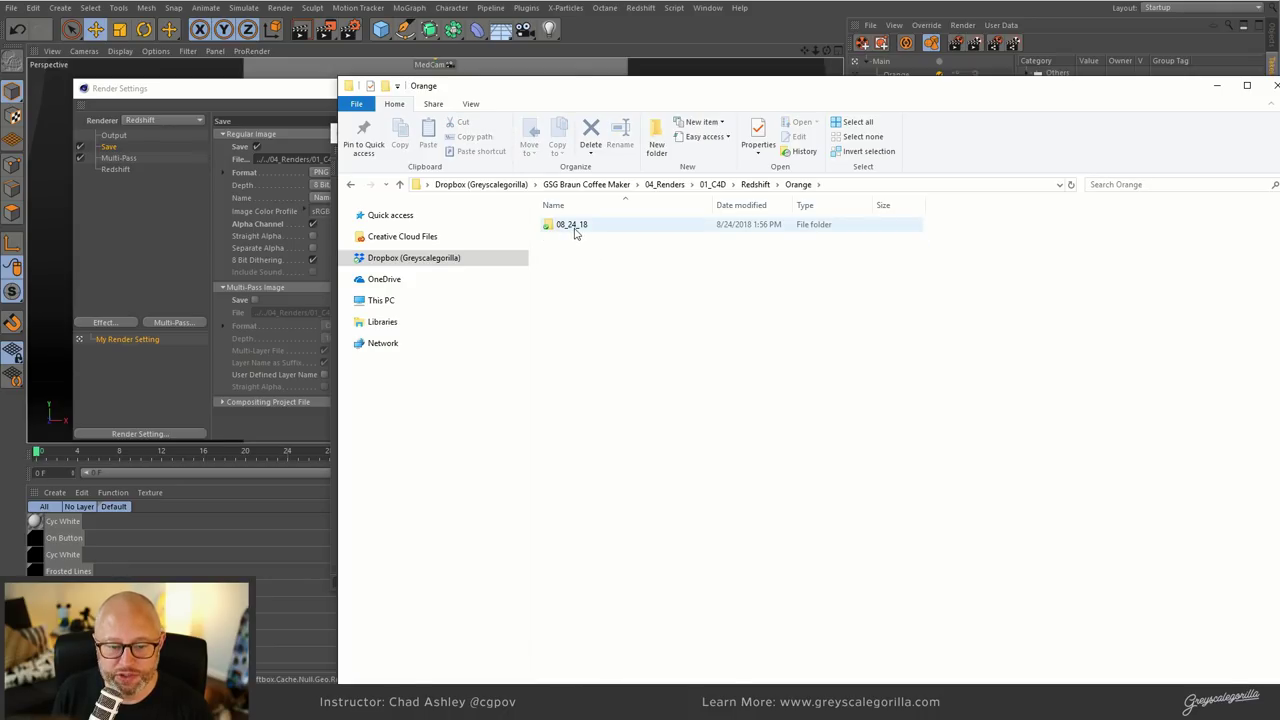
{"action": "double_click", "coordinate": [587, 230]}
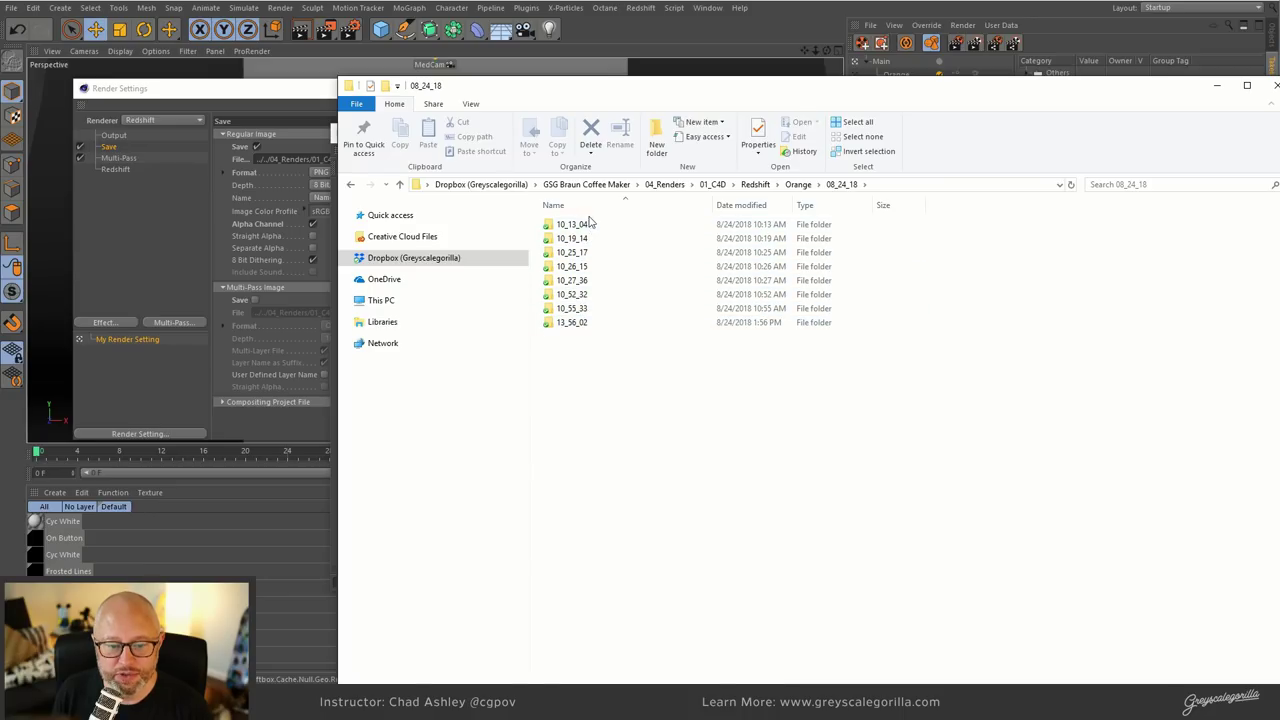
{"action": "double_click", "coordinate": [575, 322]}
{"action": "left_click", "coordinate": [606, 295]}
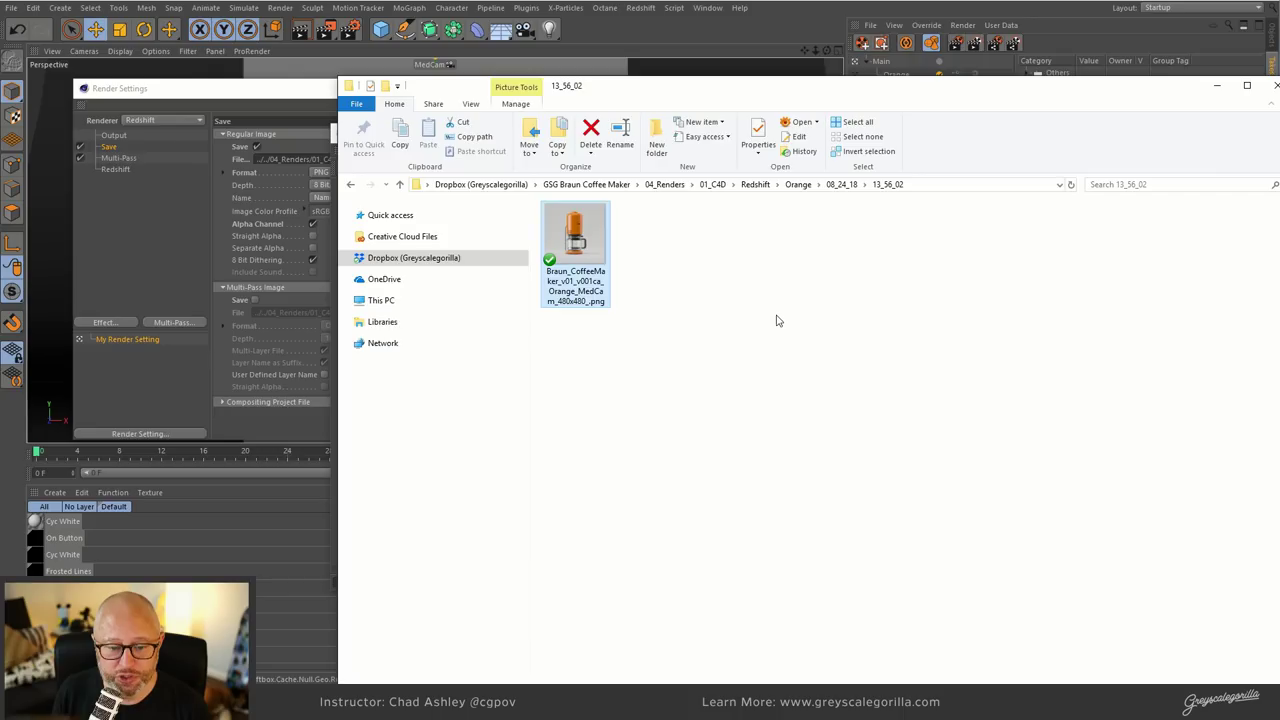
{"action": "left_click", "coordinate": [777, 320]}
{"action": "key", "text": "alt+Up"}
{"action": "key", "text": "alt+Up"}
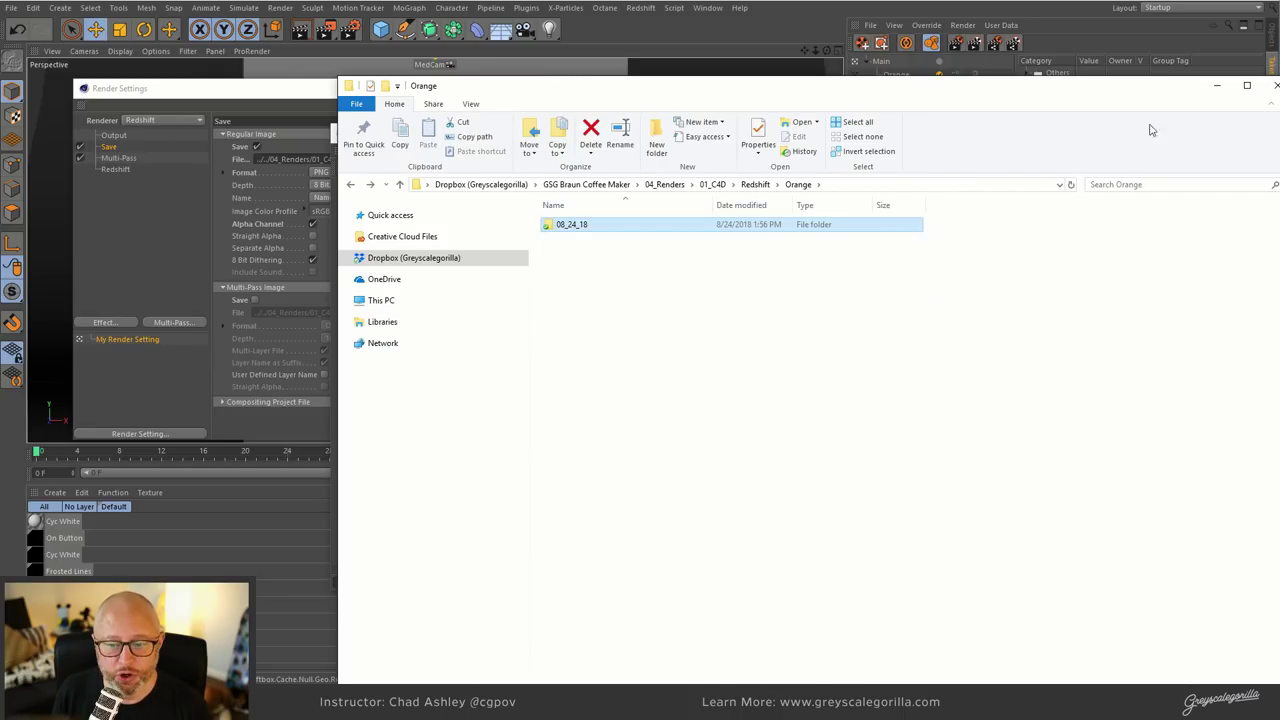
- Minimize Explorer and close the Render Settings and Picture Viewer windows
{"action": "left_click", "coordinate": [1218, 87]}
{"action": "left_click", "coordinate": [816, 88]}
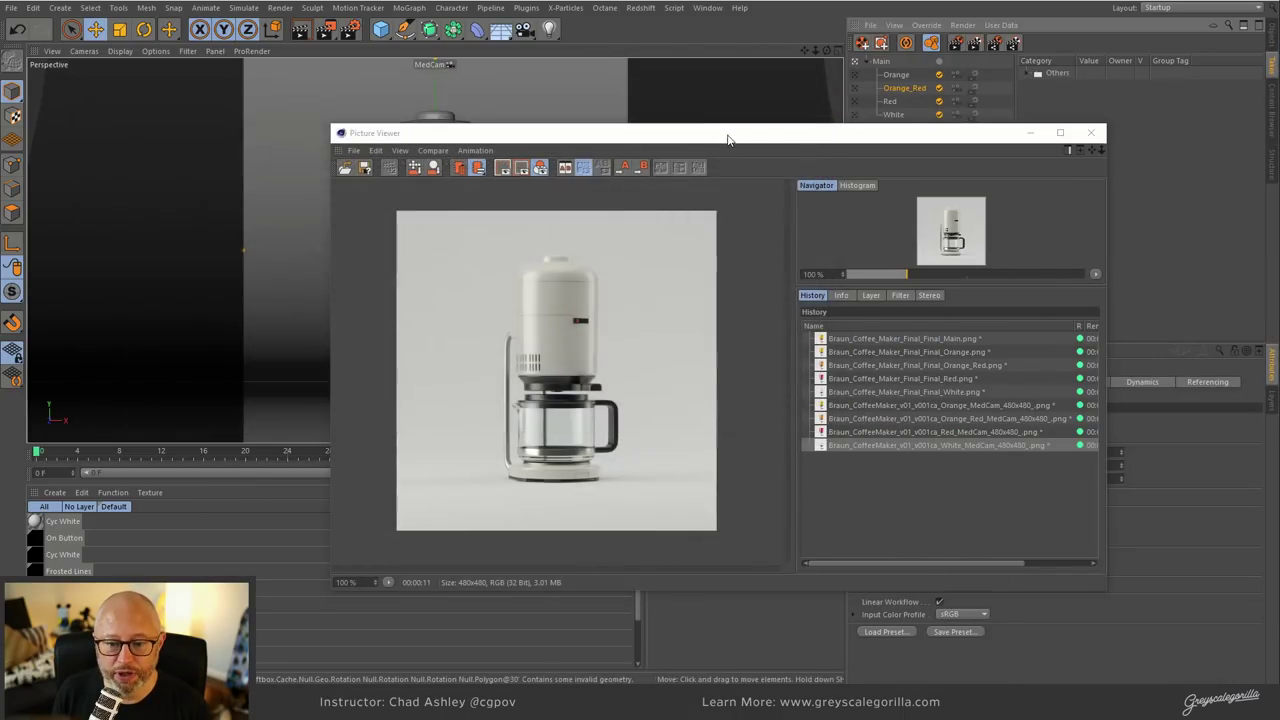
{"action": "left_click_drag", "start_coordinate": [740, 136], "coordinate": [625, 85]}
{"action": "left_click_drag", "start_coordinate": [840, 76], "coordinate": [771, 129]}
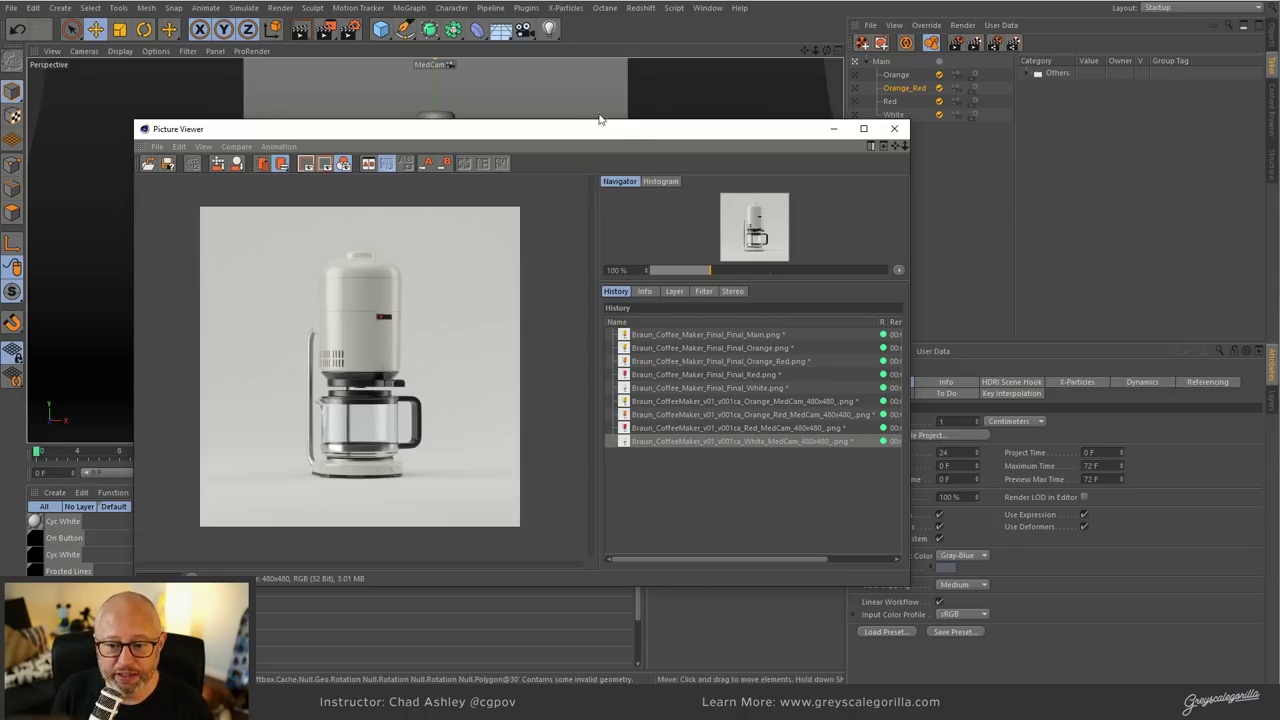
{"action": "left_click_drag", "start_coordinate": [622, 132], "coordinate": [873, 199]}
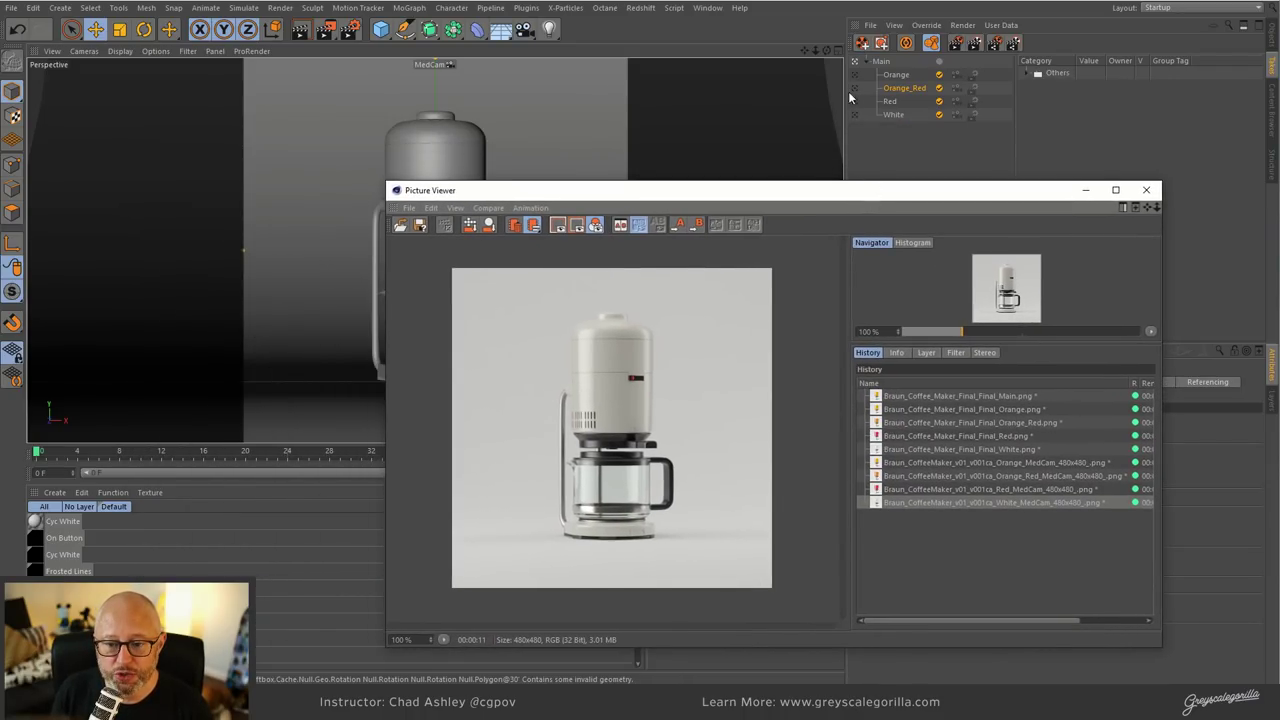
{"action": "left_click", "coordinate": [1145, 189]}
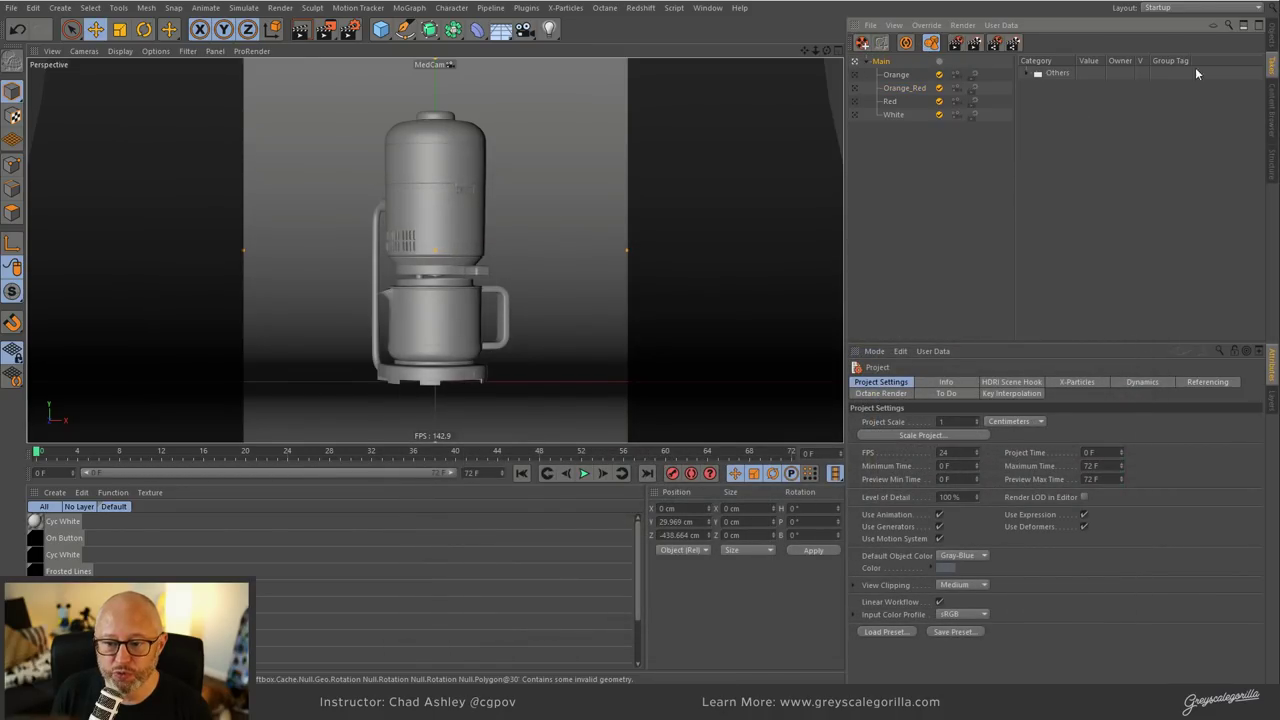
- Orbit and pan MedCam to a higher angle looking down on the coffee maker
{"action": "left_click", "coordinate": [1272, 45]}
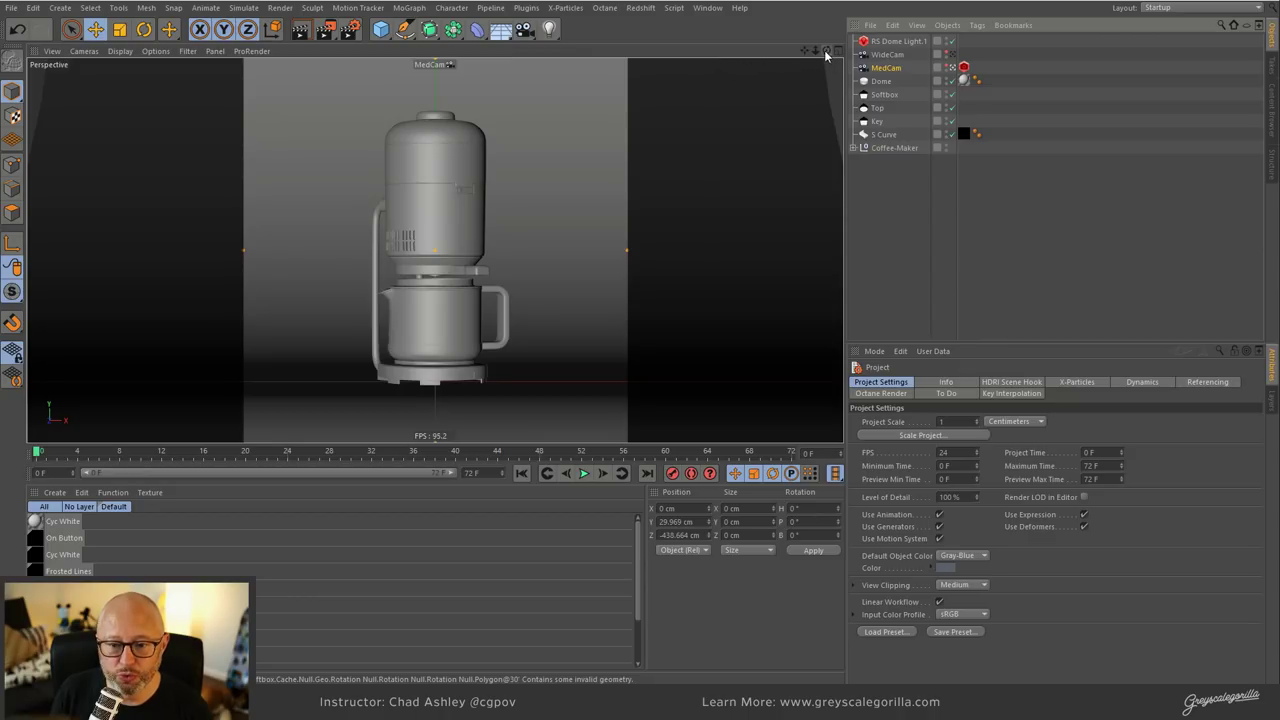
{"action": "left_click_drag", "start_coordinate": [826, 50], "coordinate": [792, 108]}
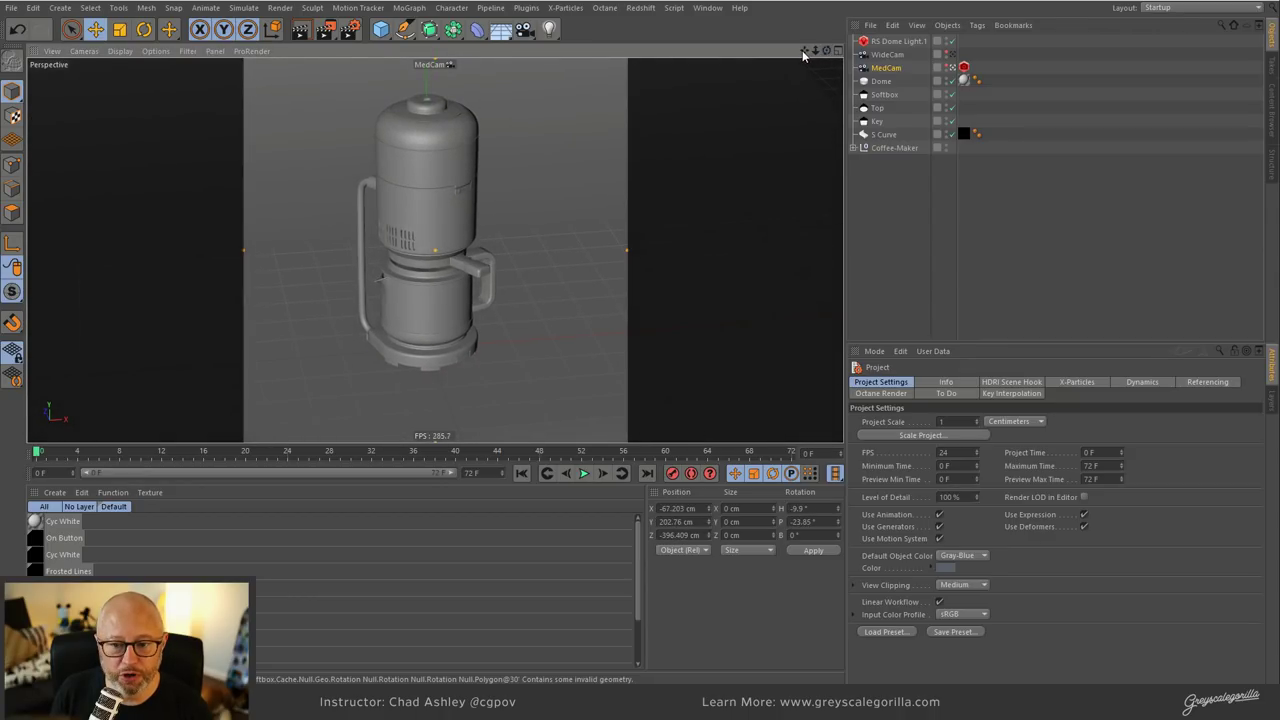
{"action": "left_click_drag", "start_coordinate": [802, 50], "coordinate": [972, 224]}
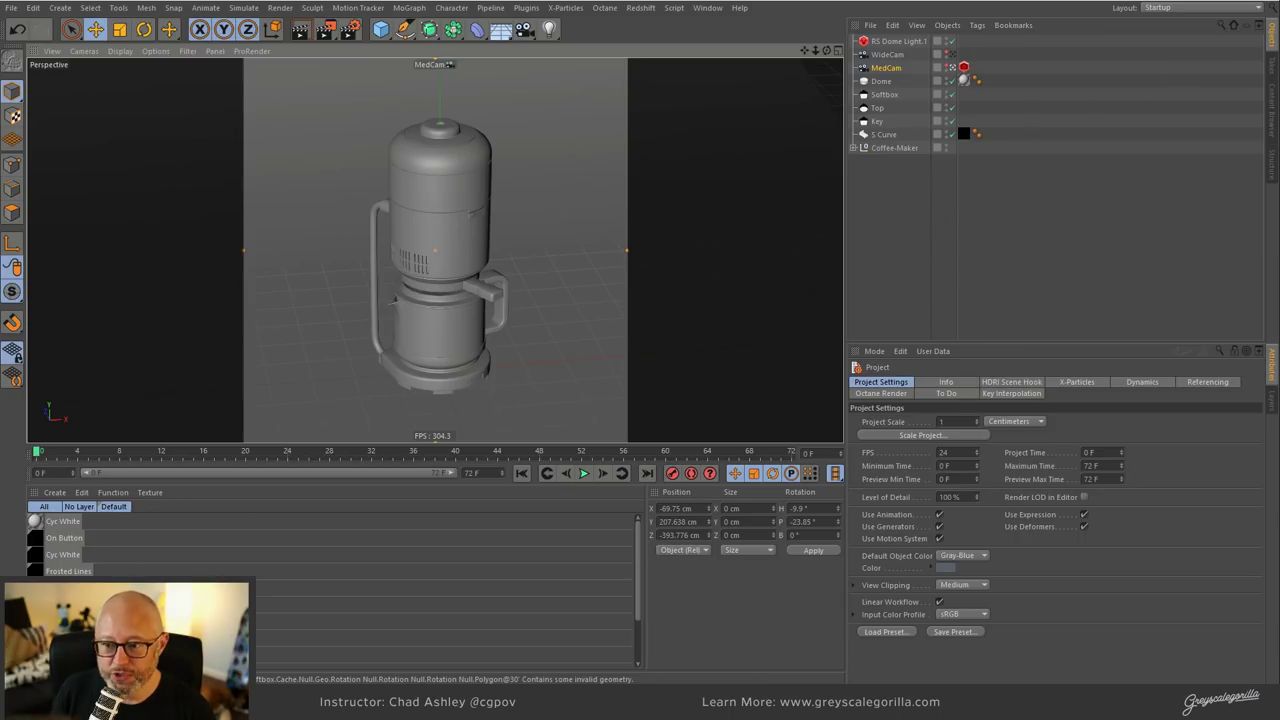
{"action": "left_click", "coordinate": [1275, 68]}
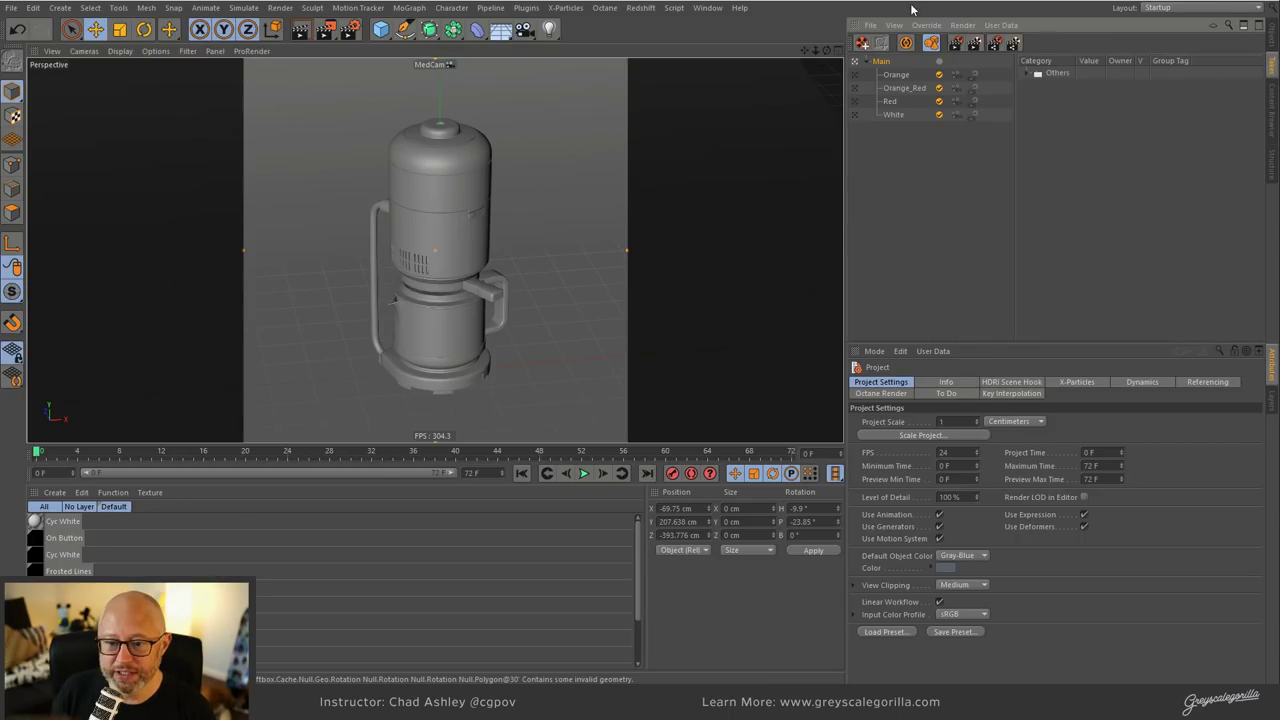
- Re-render the marked takes from the new MedCam angle and reveal the newest render's file
{"action": "left_click", "coordinate": [976, 45]}
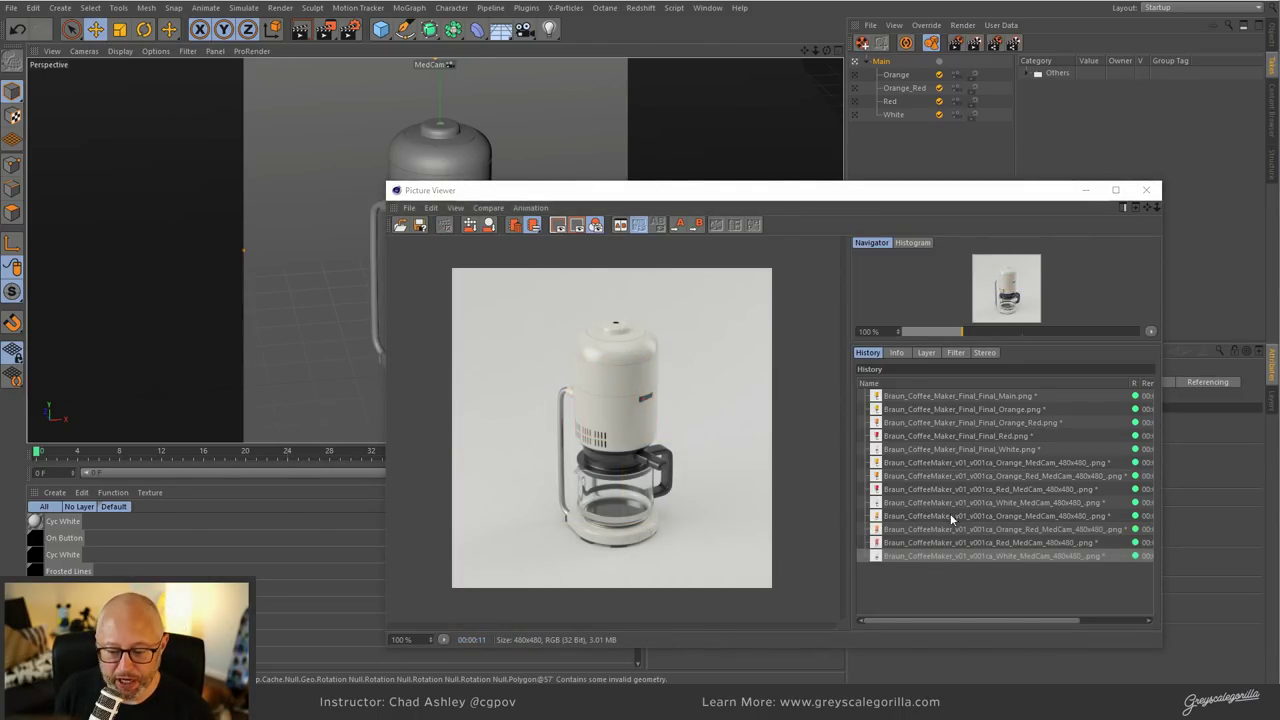
{"action": "right_click", "coordinate": [911, 558]}
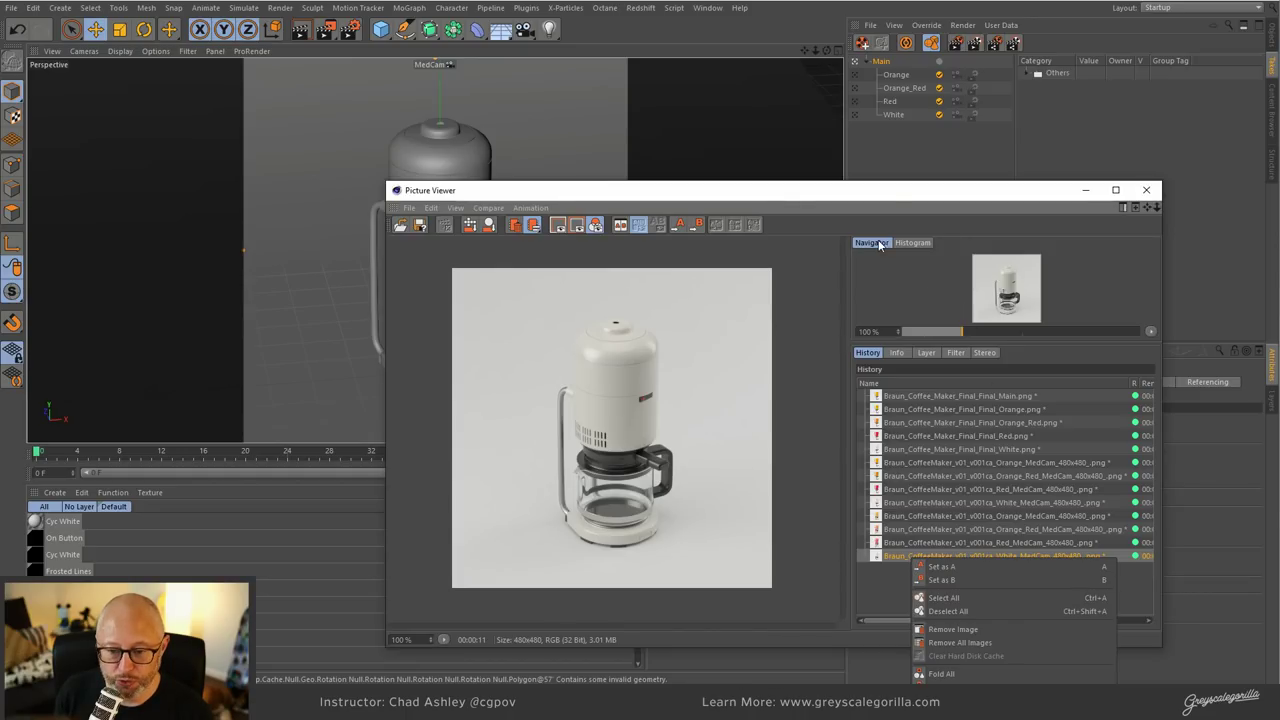
{"action": "left_click", "coordinate": [891, 198]}
{"action": "left_click_drag", "start_coordinate": [797, 194], "coordinate": [667, 26]}
{"action": "right_click", "coordinate": [800, 388]}
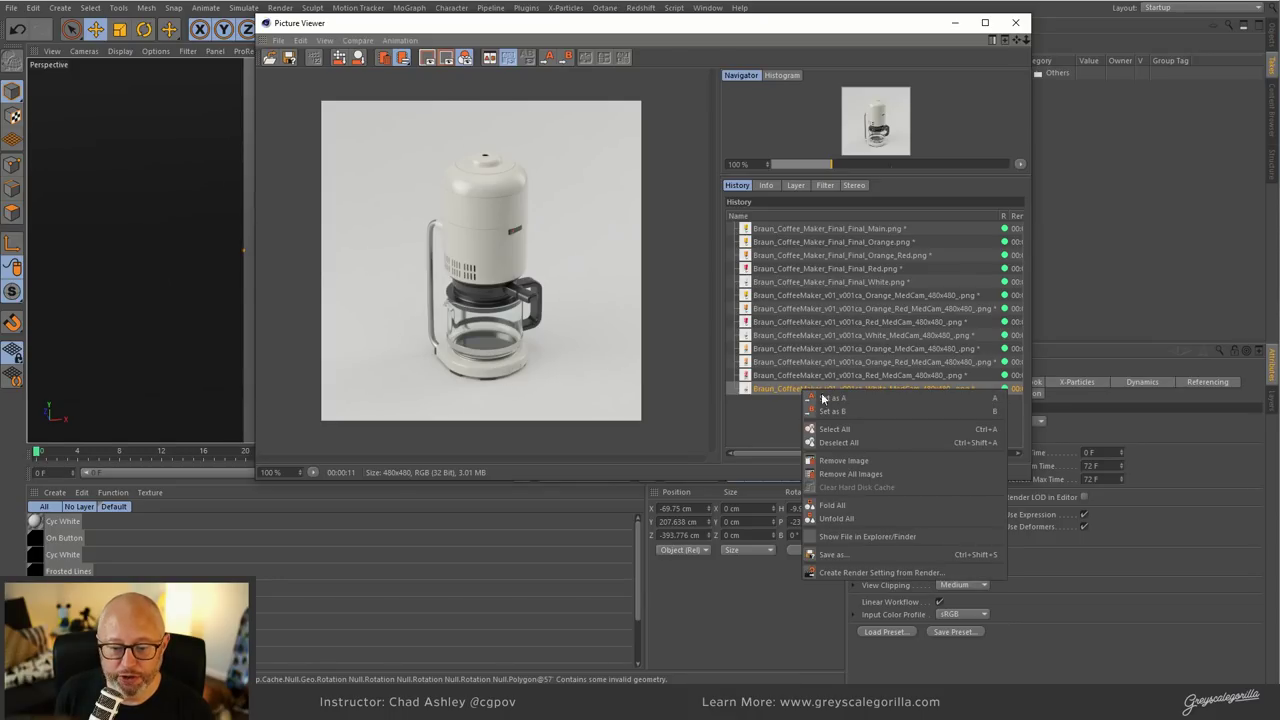
- Reveal the latest render and browse into Redshift > White > 08_24_18 > 13_58_59
{"action": "left_click", "coordinate": [864, 538]}
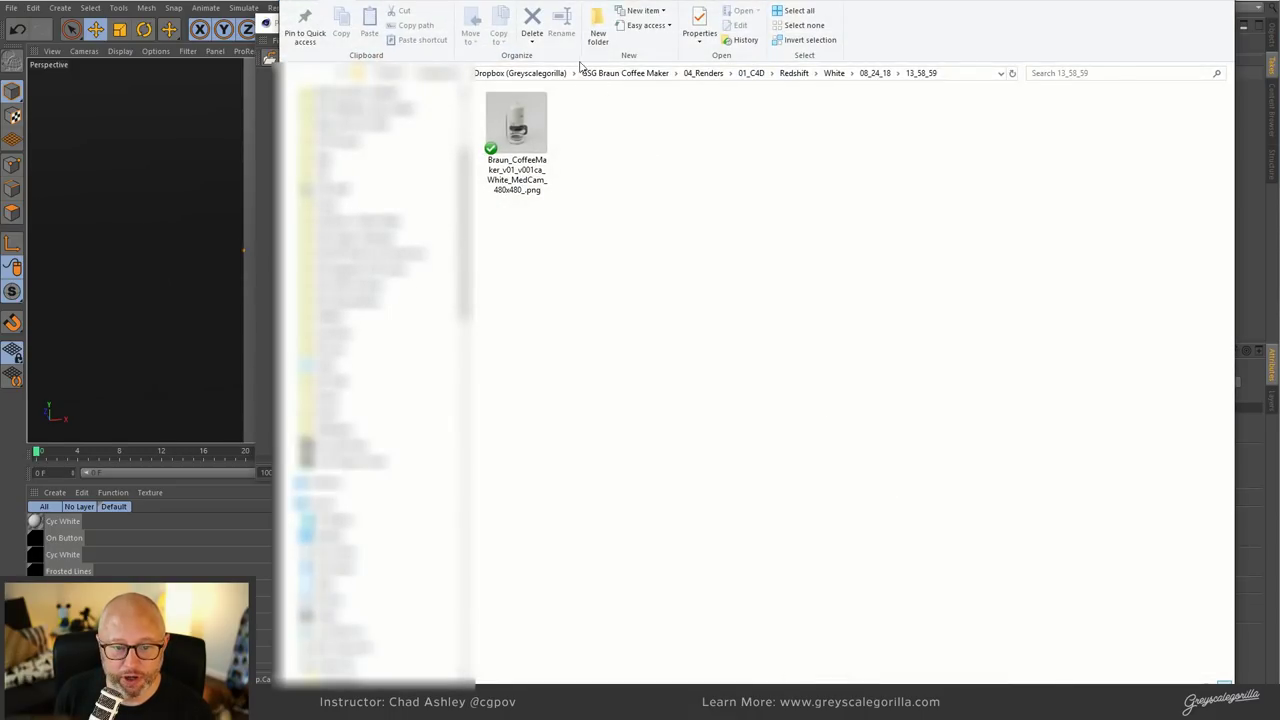
{"action": "left_click", "coordinate": [793, 73]}
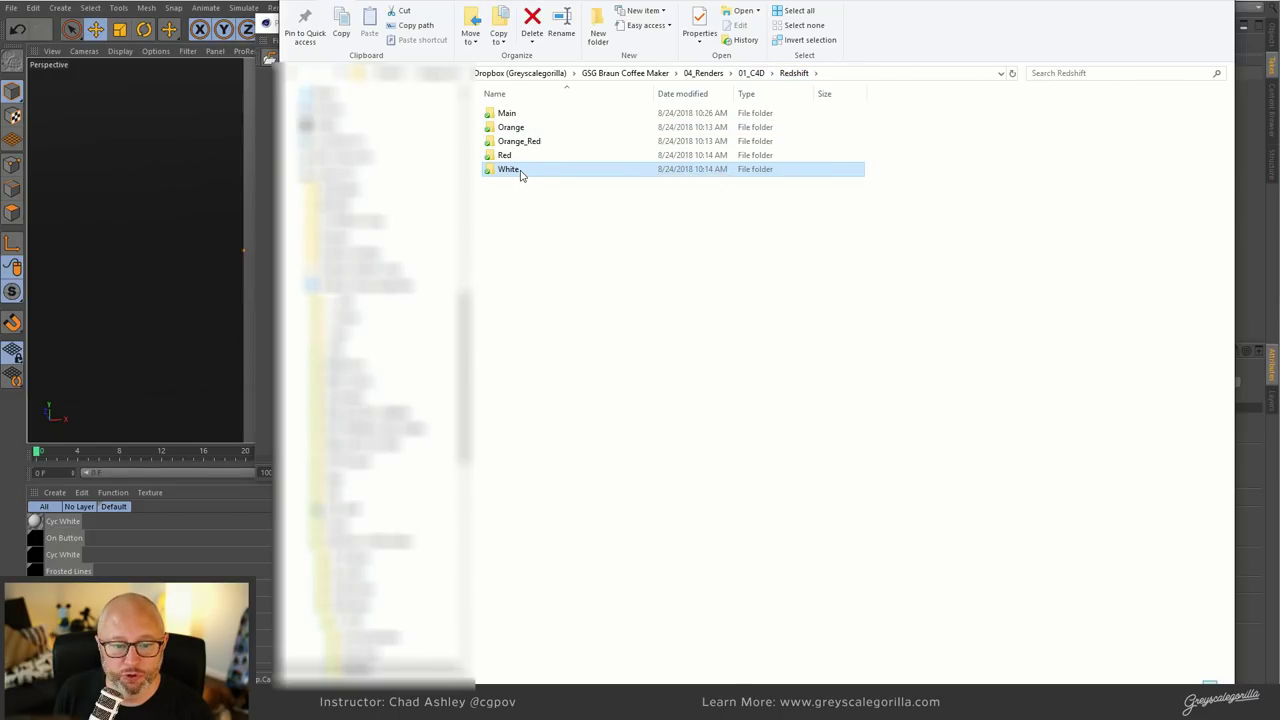
{"action": "double_click", "coordinate": [520, 170]}
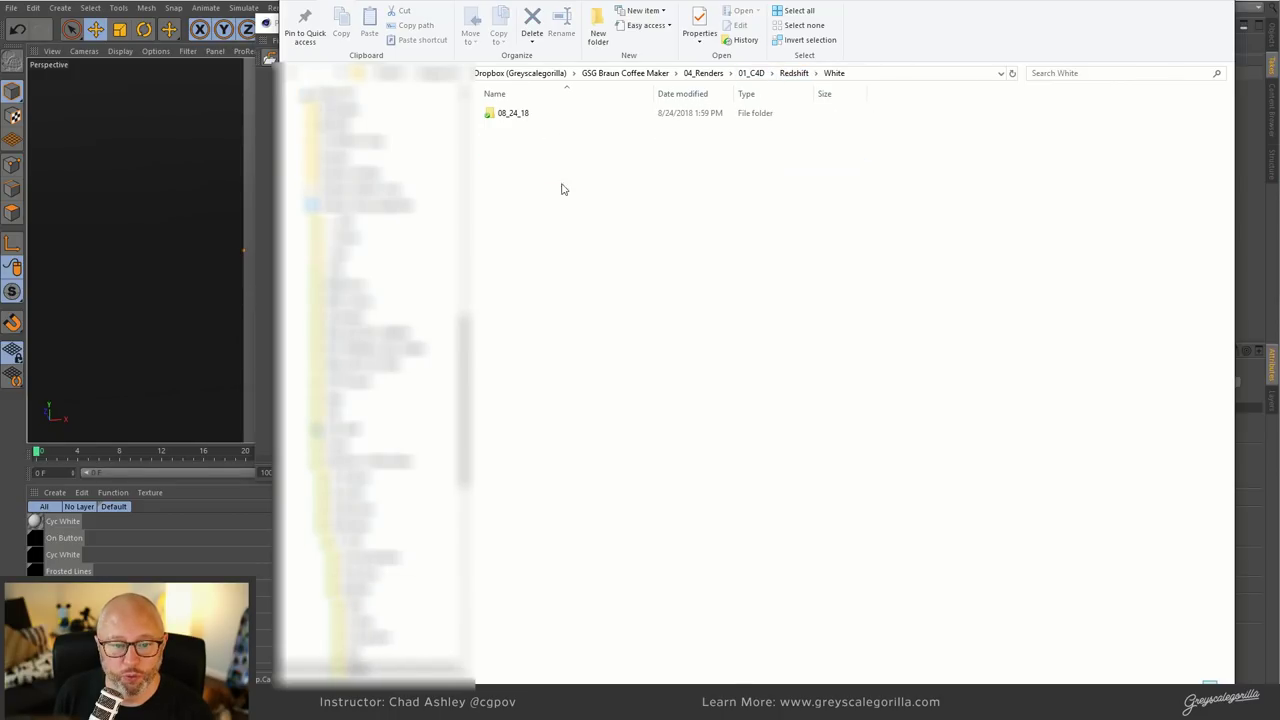
{"action": "double_click", "coordinate": [514, 120]}
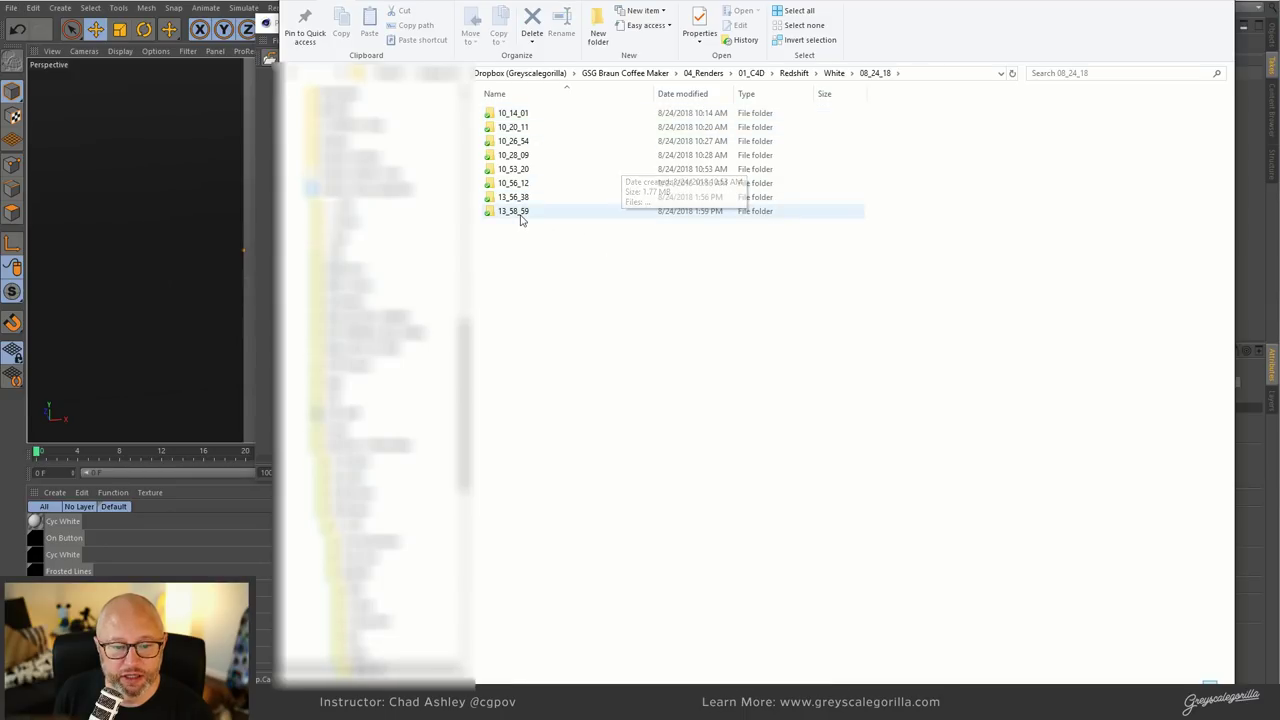
{"action": "double_click", "coordinate": [517, 212]}
- Check the PNG in 13_58_59, then open the 13_56_38 timestamped folder instead
{"action": "left_click", "coordinate": [540, 190]}
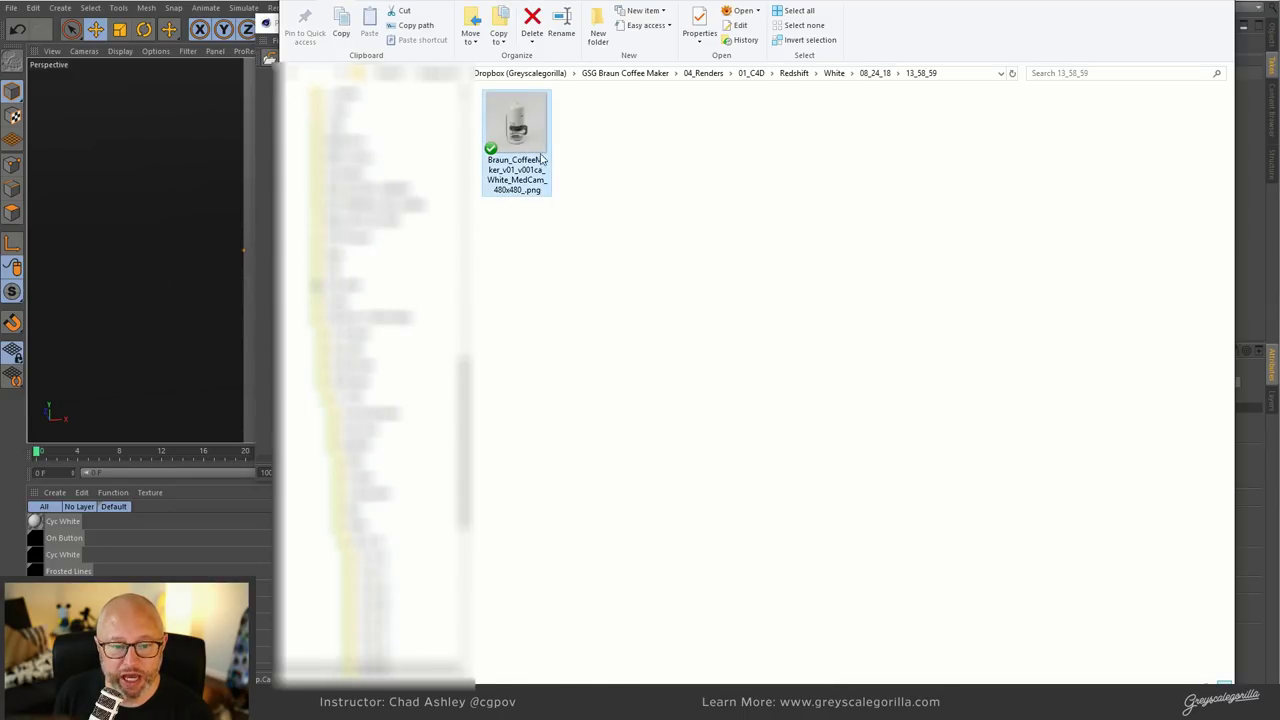
{"action": "key", "text": "BackSpace"}
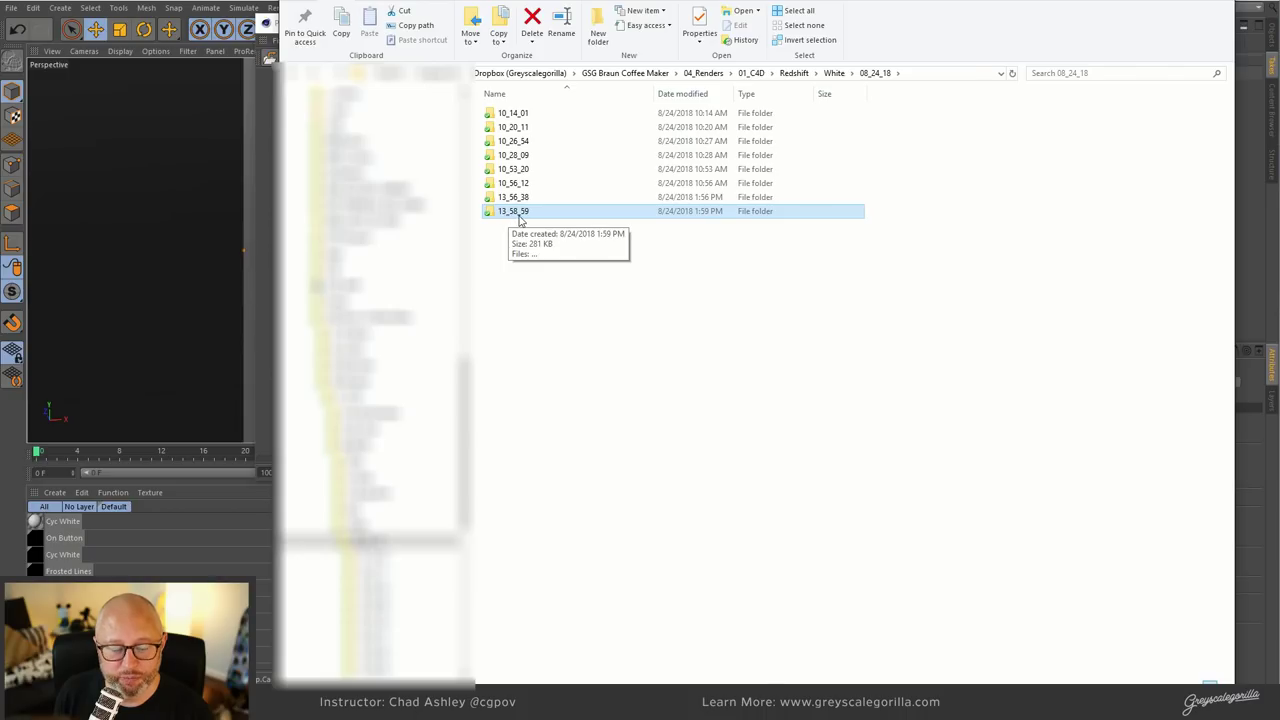
{"action": "double_click", "coordinate": [527, 213]}
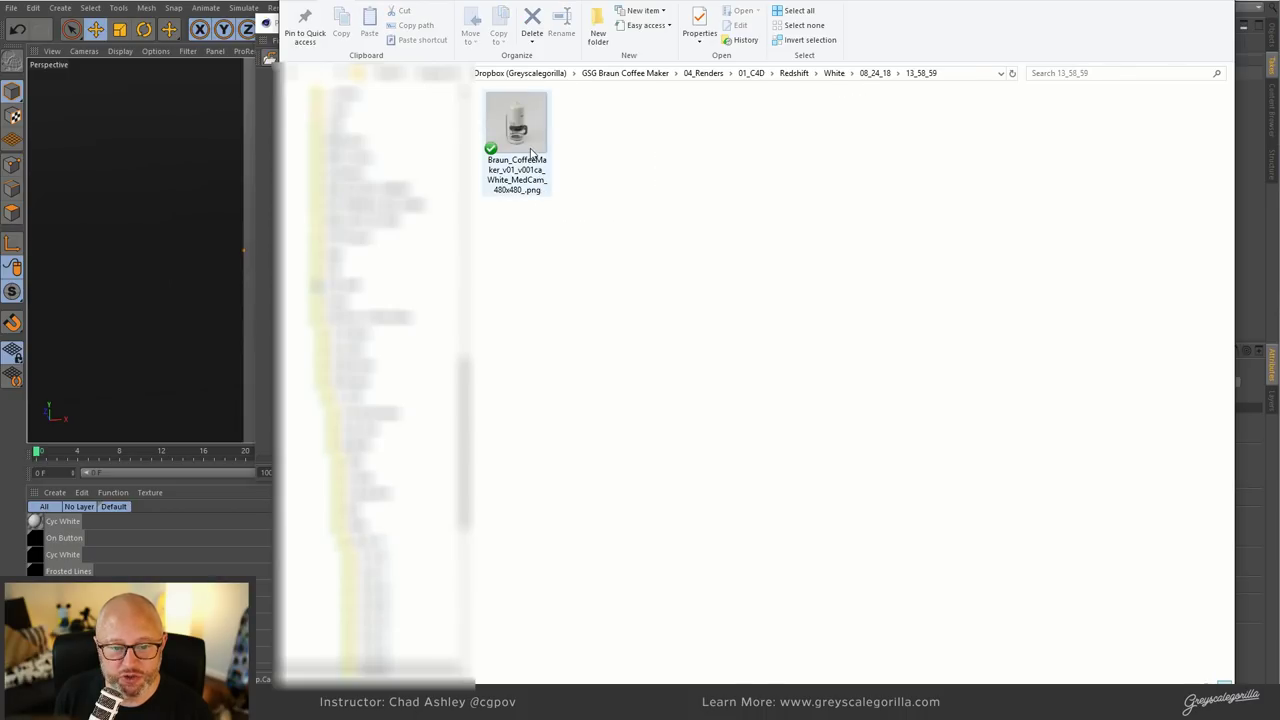
{"action": "key", "text": "BackSpace"}
{"action": "left_click", "coordinate": [523, 197]}
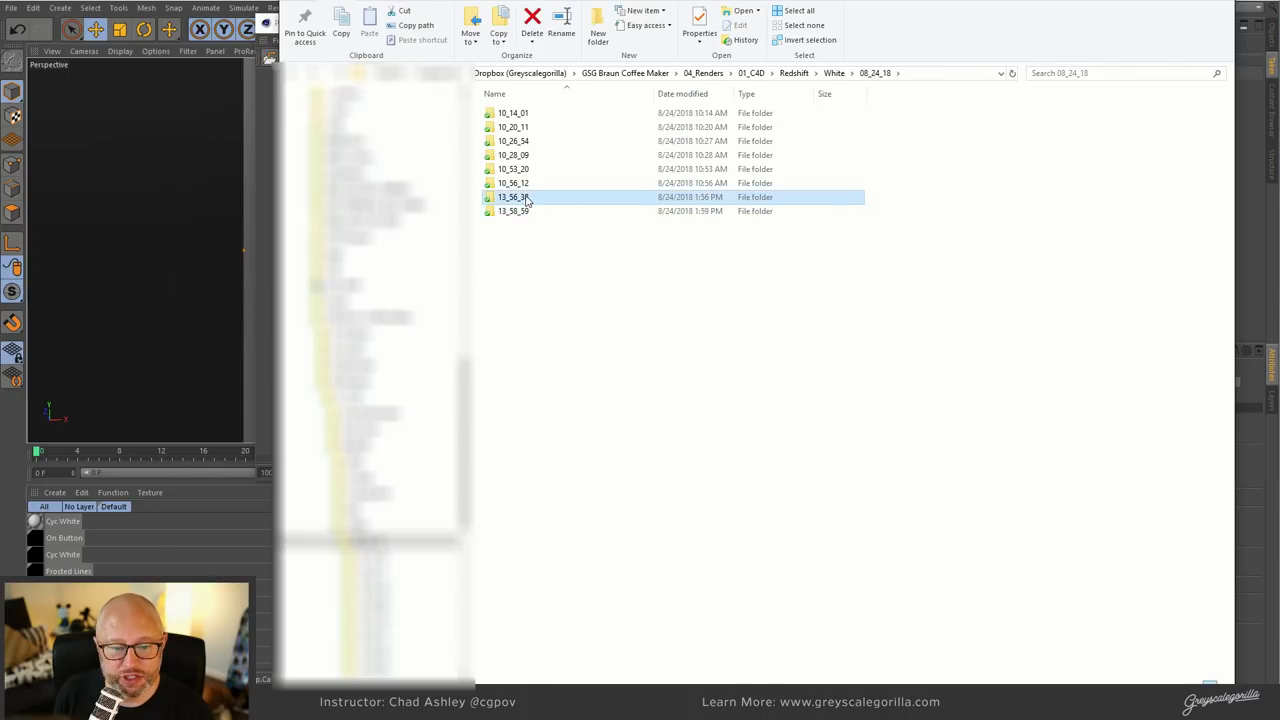
{"action": "double_click", "coordinate": [527, 199]}
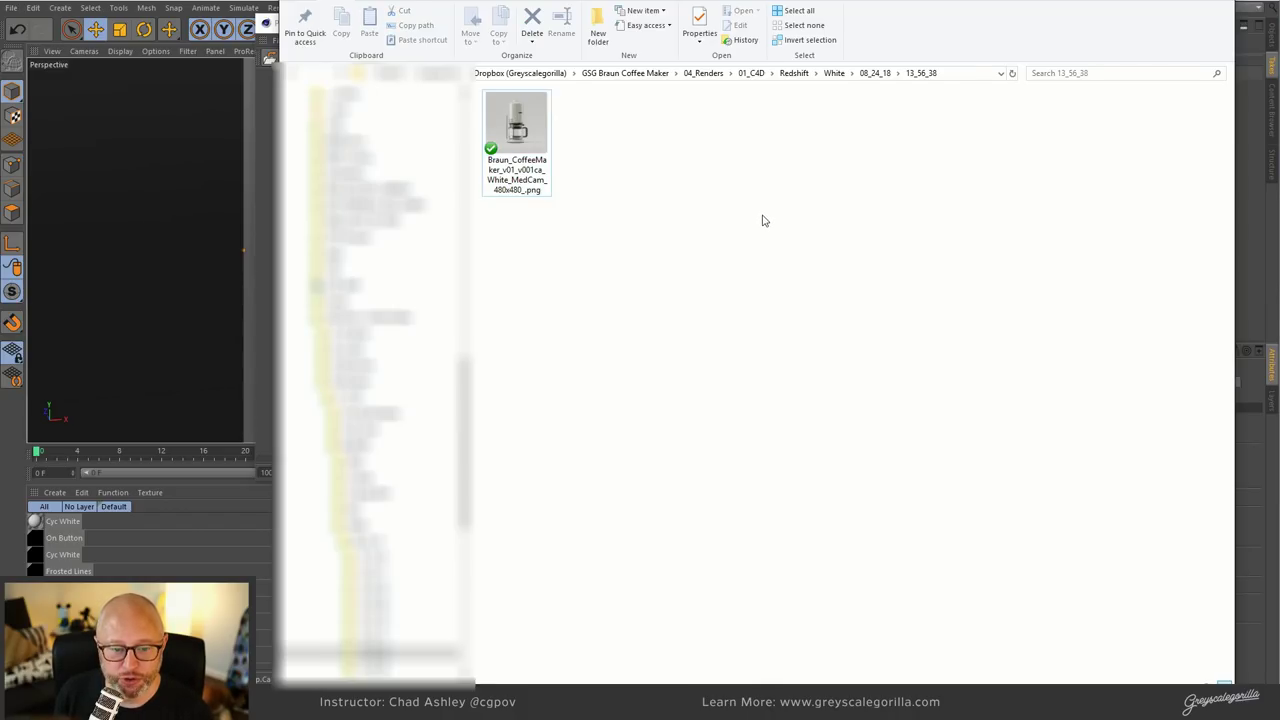
- Return to Cinema 4D, close the Picture Viewer and bring up Render Settings
{"action": "left_click", "coordinate": [875, 73]}
{"action": "key", "text": "alt+Tab"}
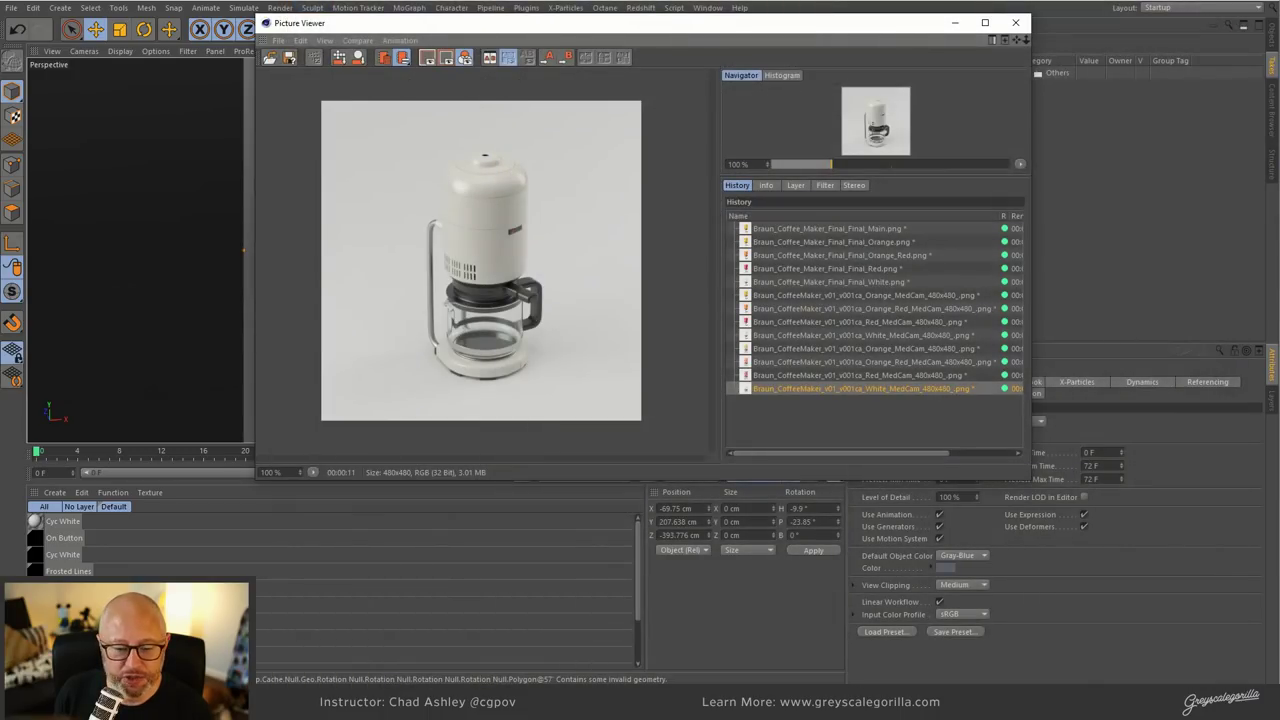
{"action": "left_click", "coordinate": [1015, 22]}
{"action": "left_click", "coordinate": [349, 29]}
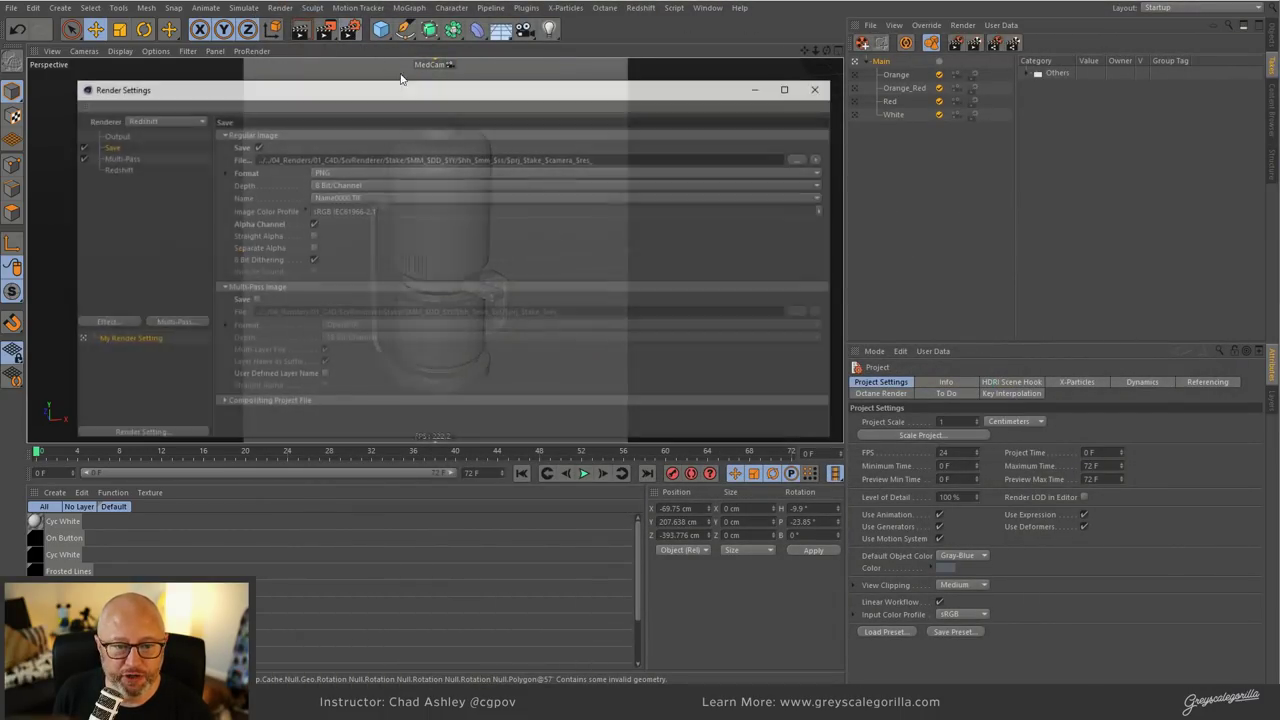
{"action": "left_click_drag", "start_coordinate": [523, 94], "coordinate": [671, 127]}
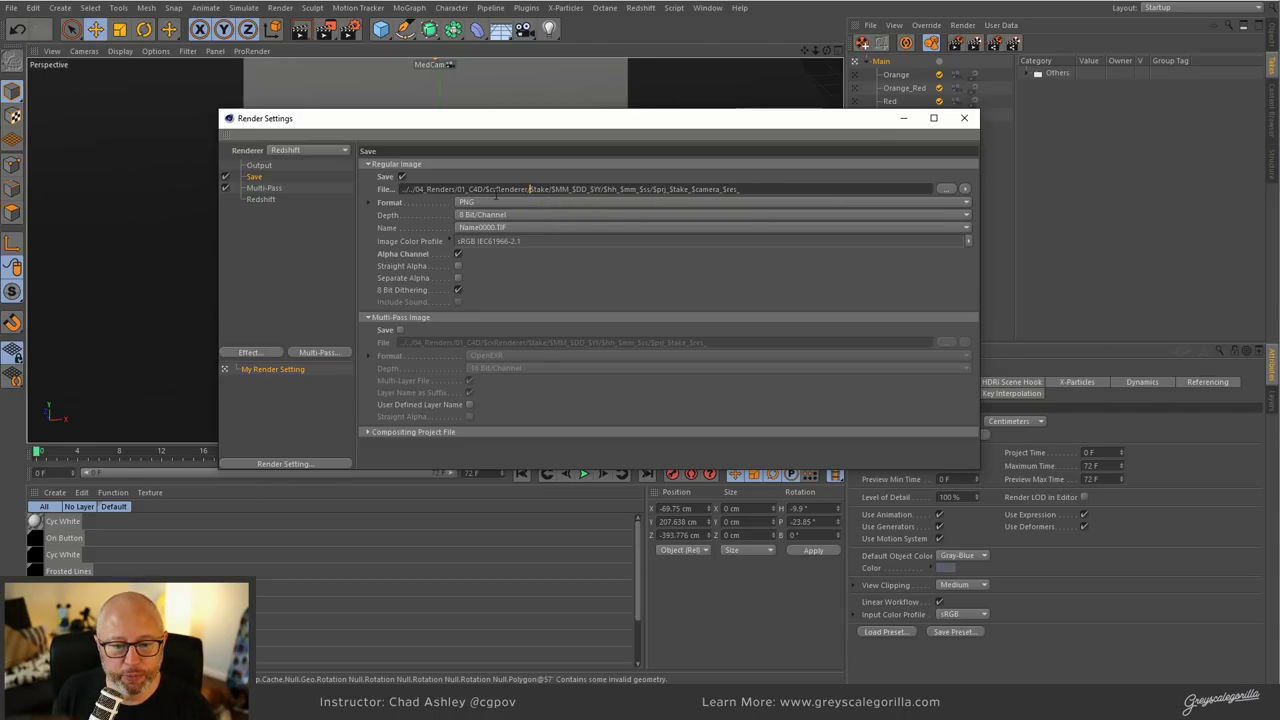
- Prefix the output path with the Project Name token and an underscore: $prj_$take_$camera_$res_
{"action": "left_click", "coordinate": [966, 190]}
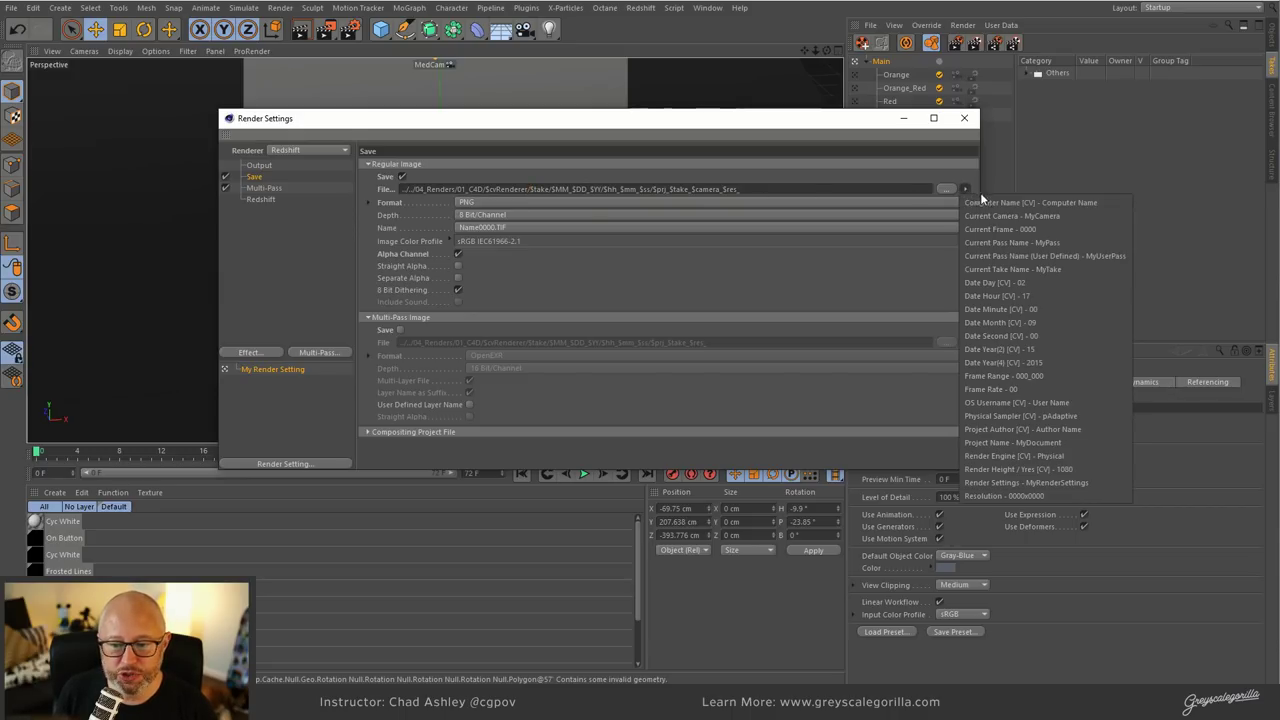
{"action": "left_click", "coordinate": [1036, 442]}
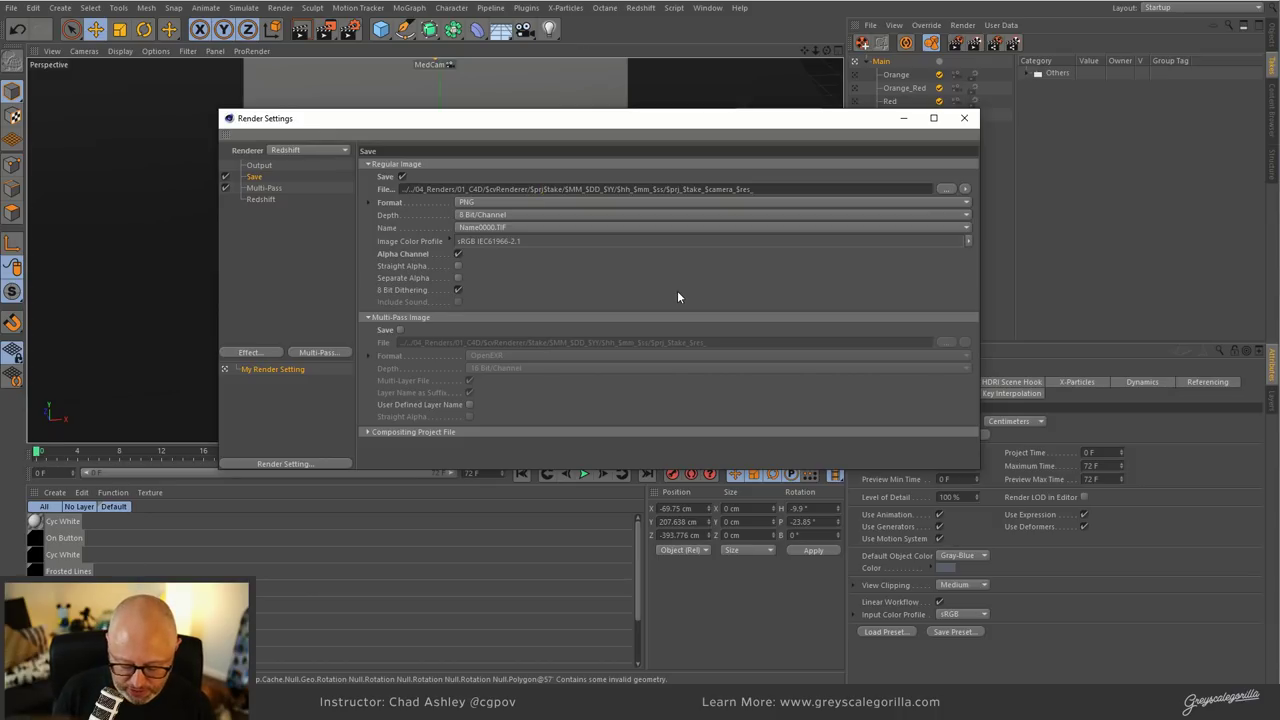
{"action": "type", "text": "_"}
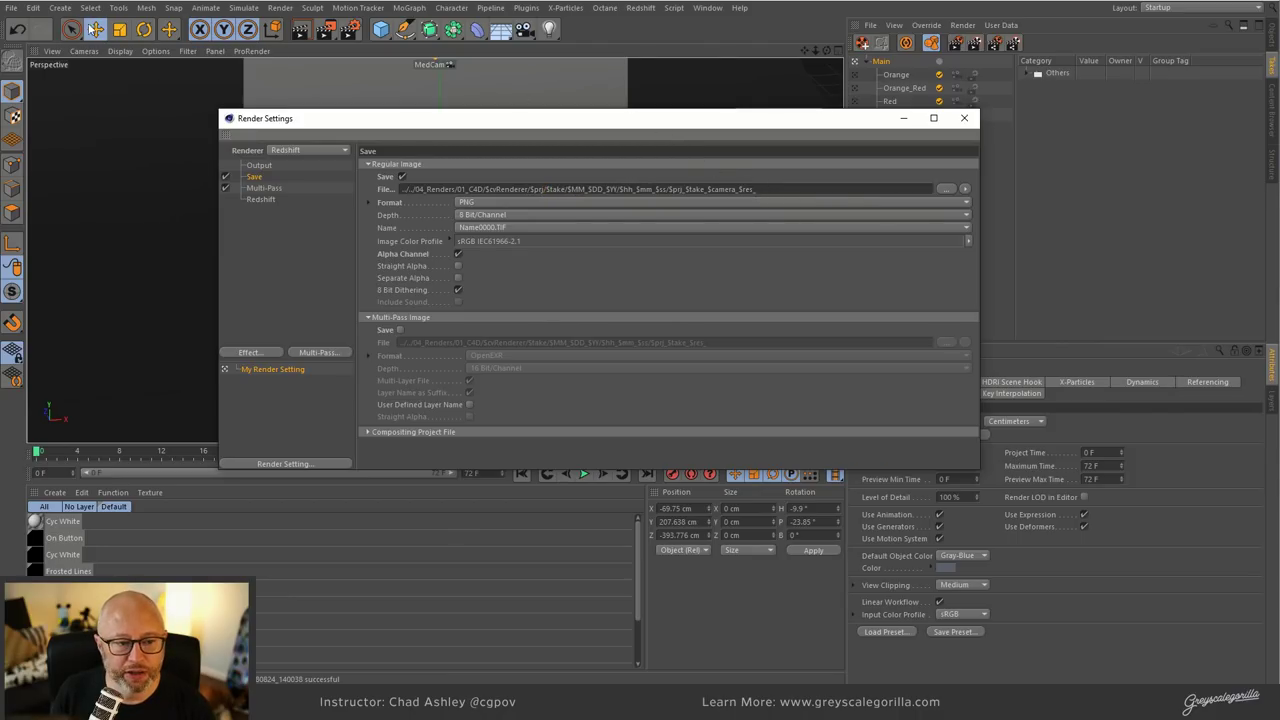
- Save As with v01 changed to v02 in the file name, then render marked takes to Picture Viewer
{"action": "left_click", "coordinate": [11, 7]}
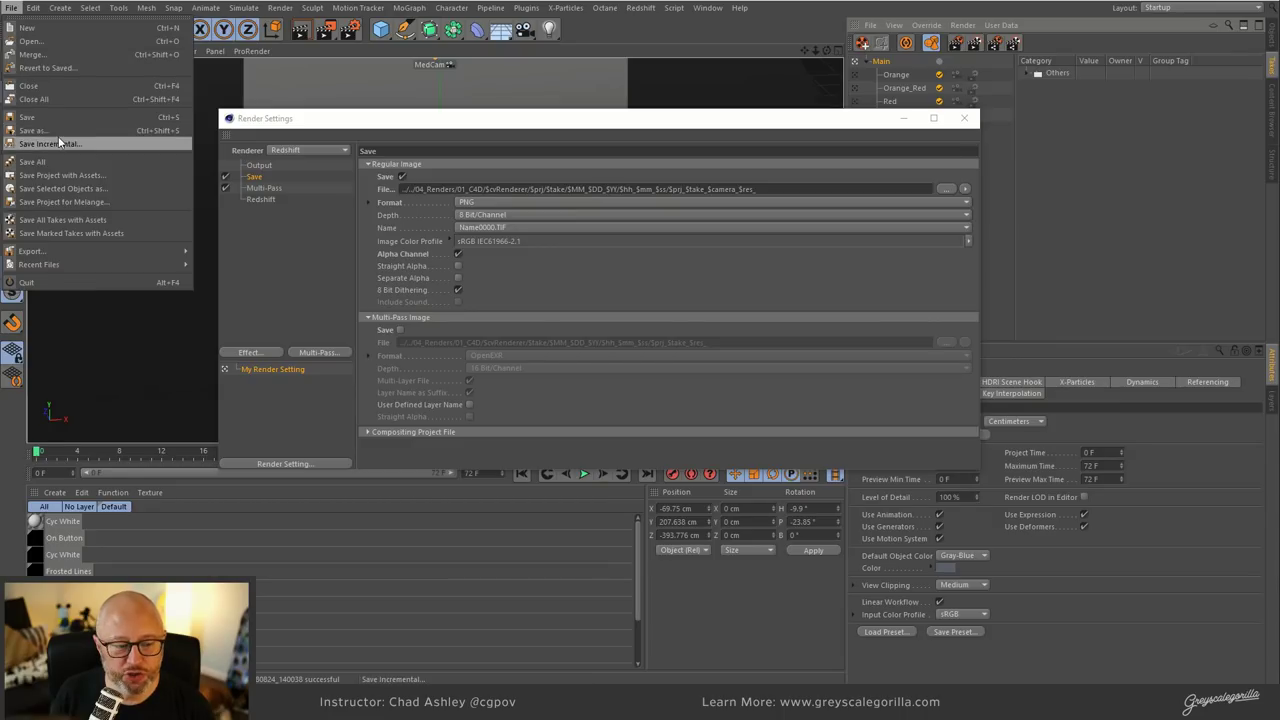
{"action": "left_click", "coordinate": [50, 131]}
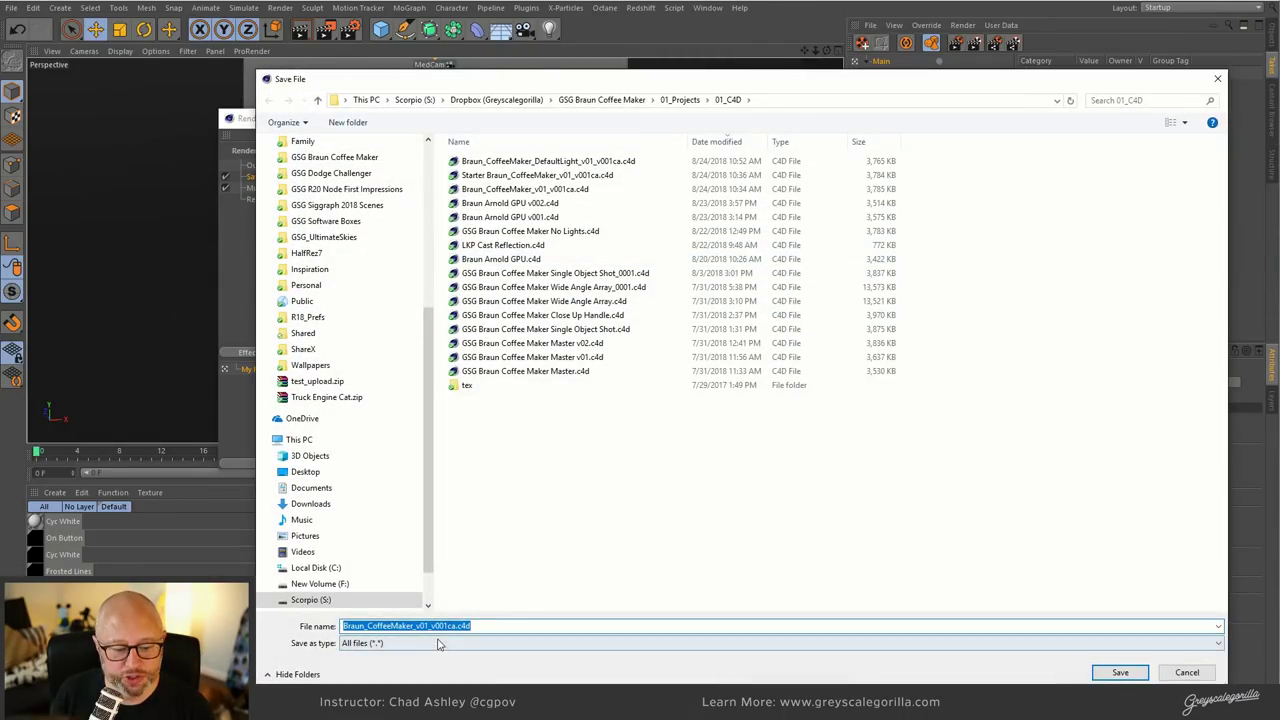
{"action": "left_click", "coordinate": [446, 626]}
{"action": "left_click", "coordinate": [430, 626]}
{"action": "key", "text": "BackSpace"}
{"action": "type", "text": "2"}
{"action": "key", "text": "Return"}
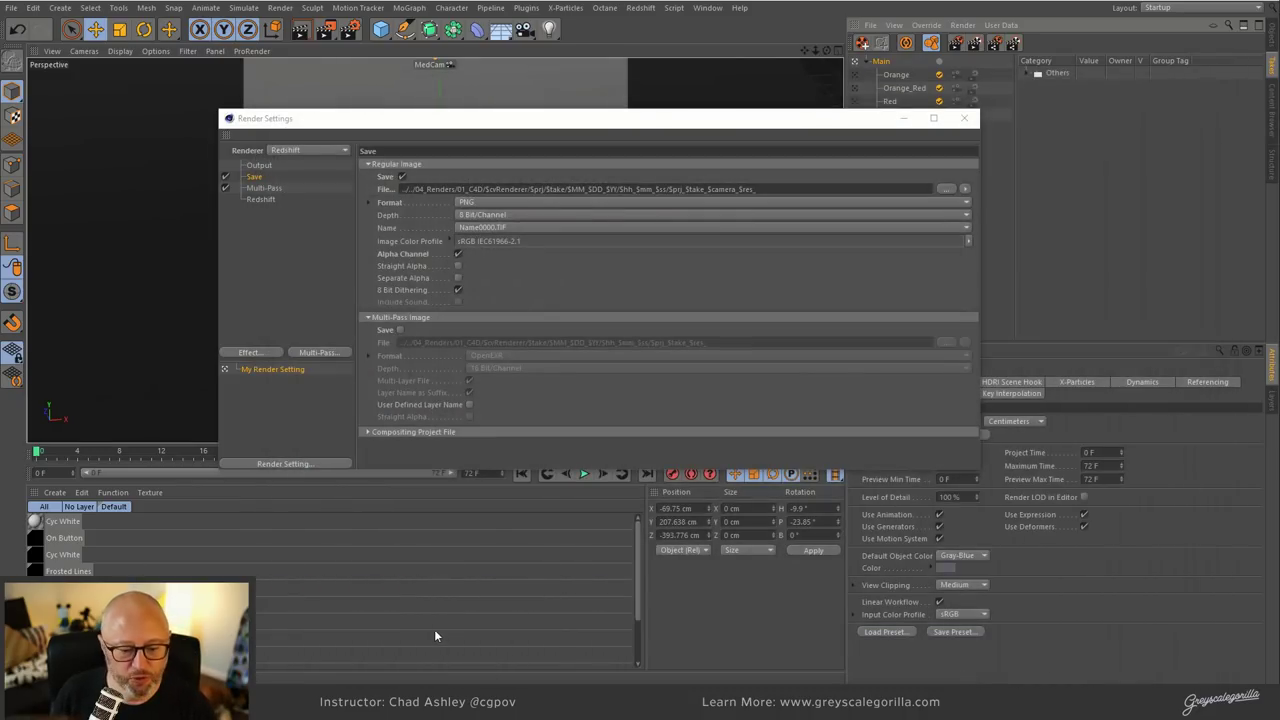
{"action": "left_click_drag", "start_coordinate": [755, 118], "coordinate": [646, 110]}
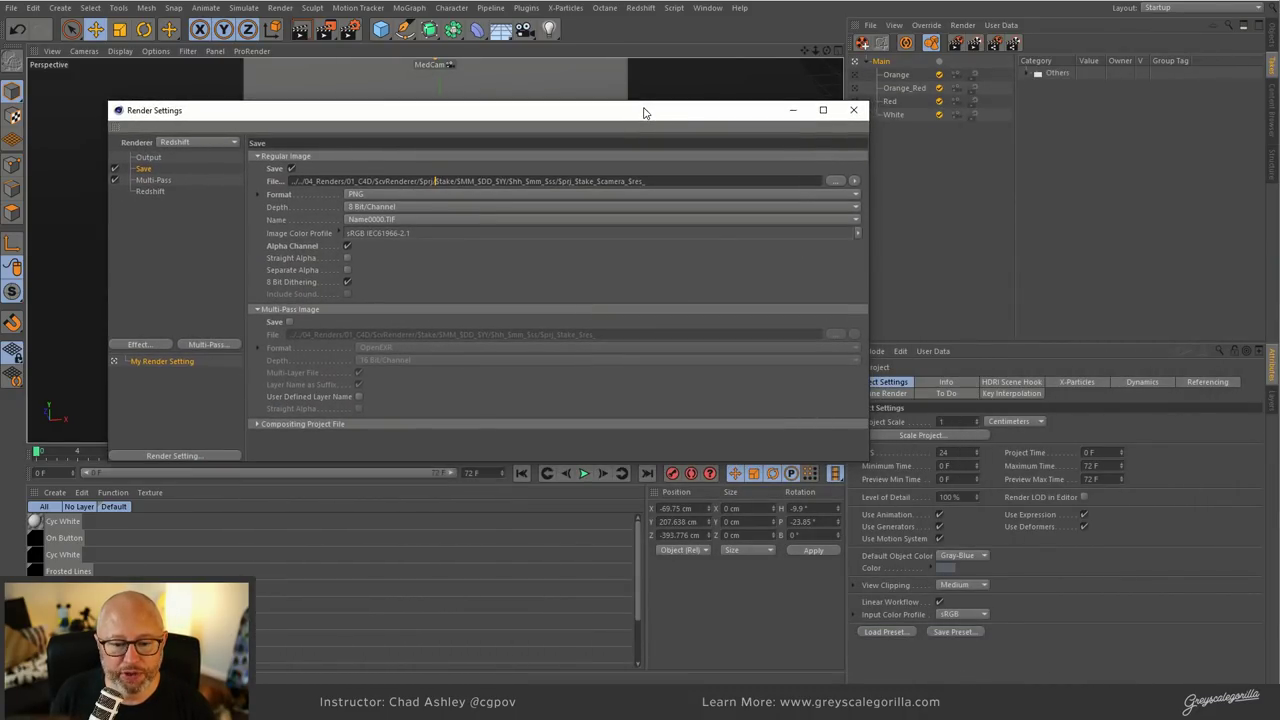
{"action": "left_click", "coordinate": [975, 47]}
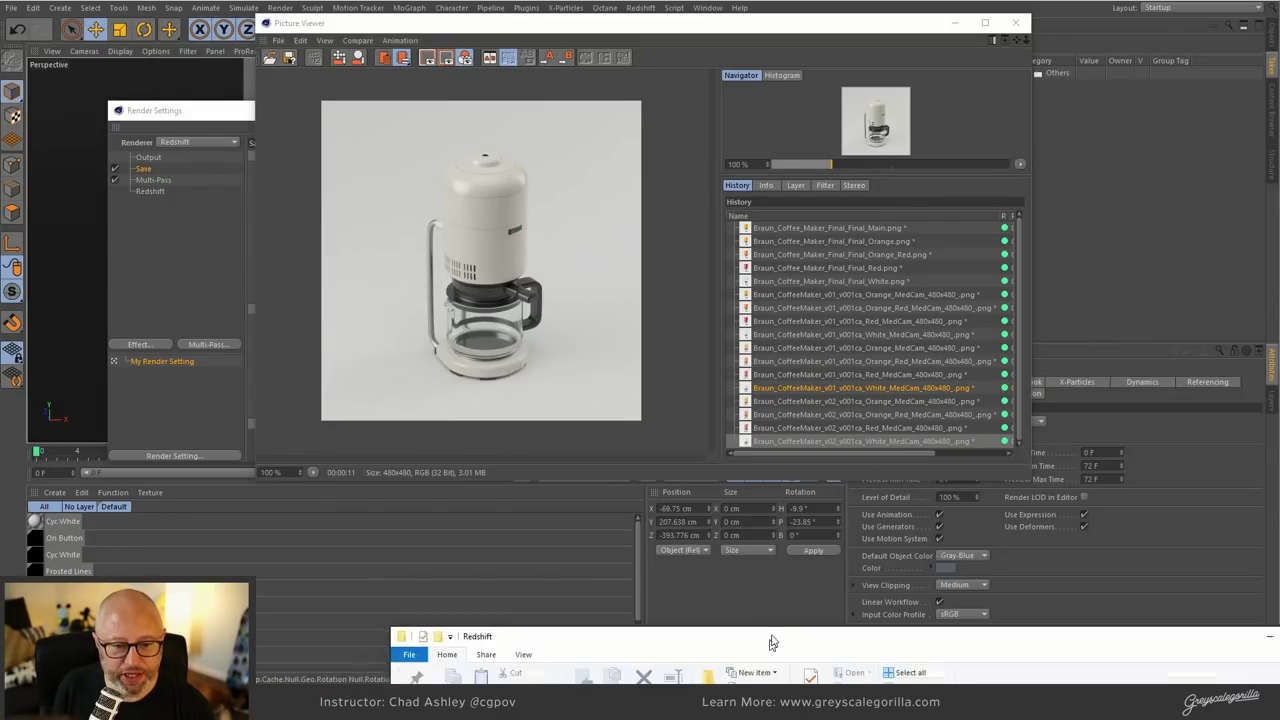
{"action": "left_click", "coordinate": [777, 630]}
{"action": "left_click_drag", "start_coordinate": [571, 100], "coordinate": [640, 108]}
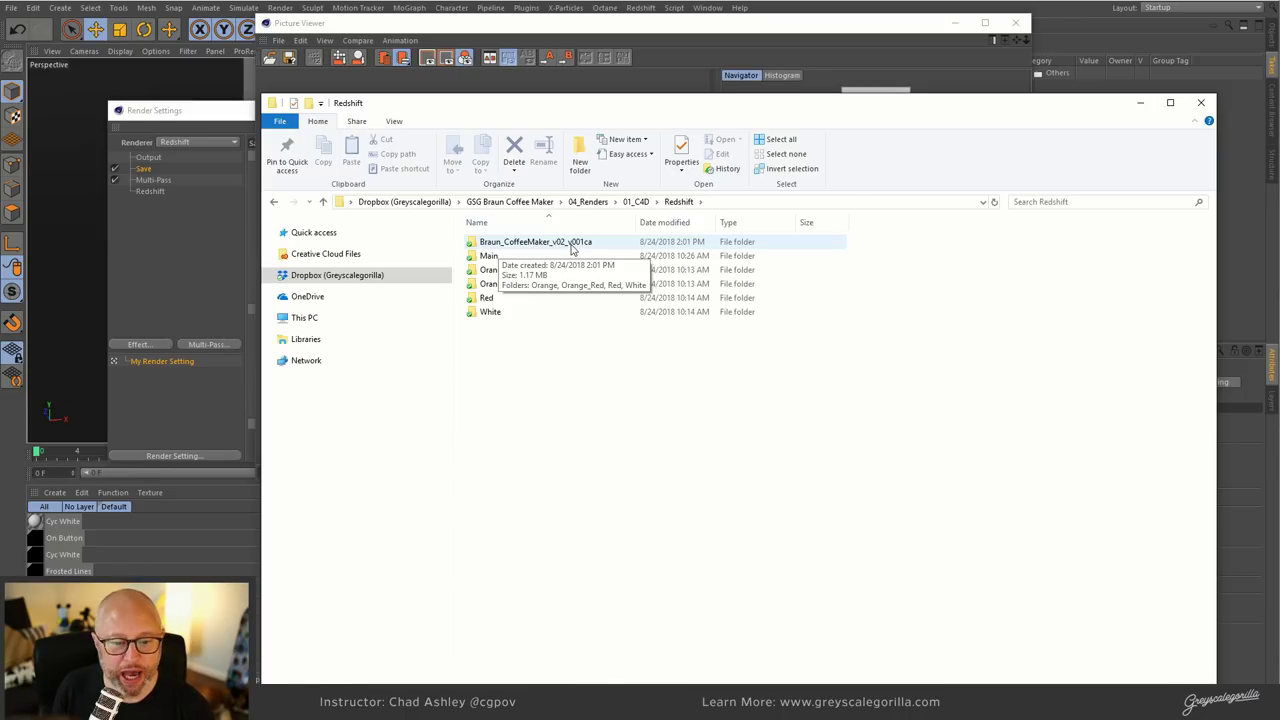
{"action": "double_click", "coordinate": [572, 245]}
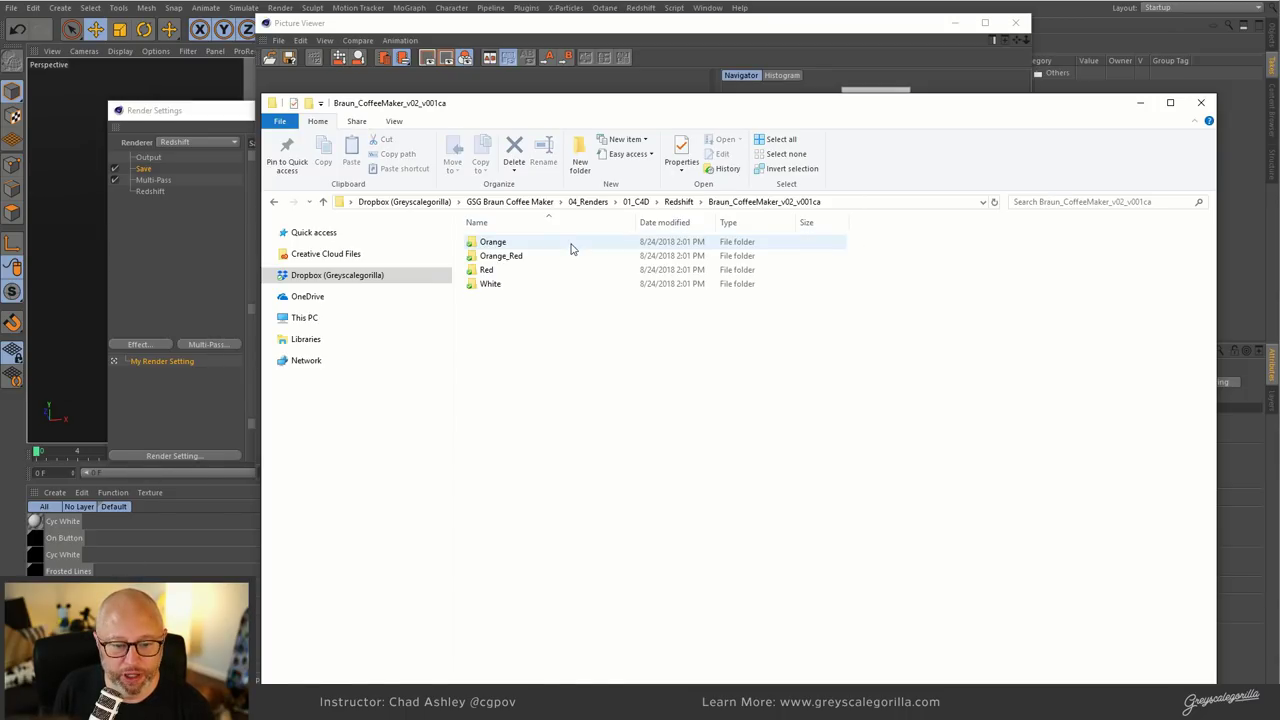
{"action": "double_click", "coordinate": [512, 244]}
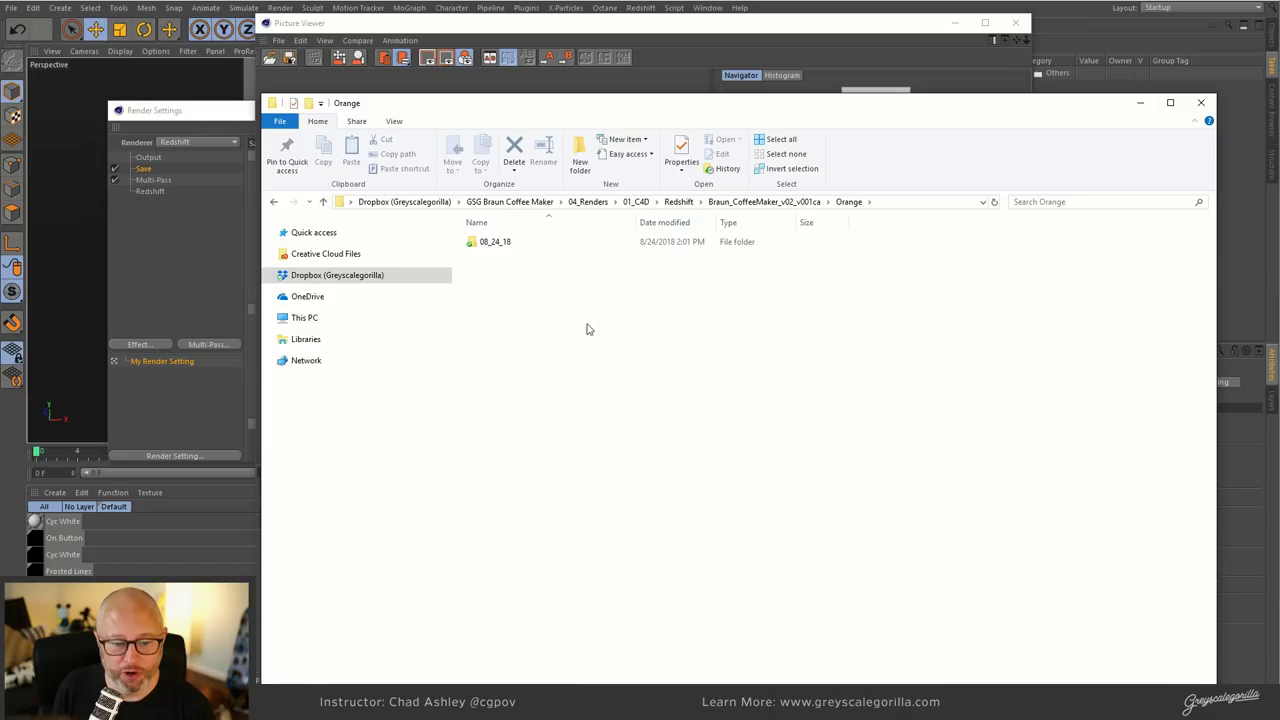
{"action": "double_click", "coordinate": [508, 247]}
{"action": "double_click", "coordinate": [511, 247]}
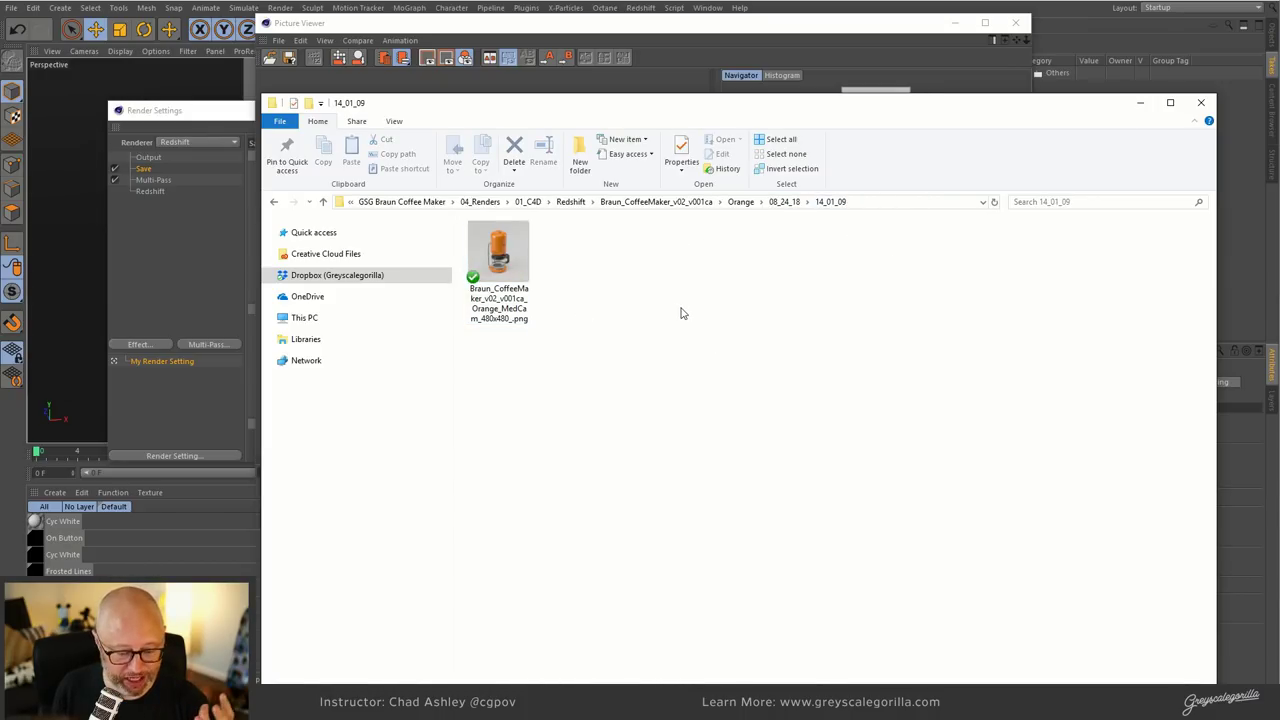
{"action": "key", "text": "BackSpace"}
{"action": "key", "text": "BackSpace"}
{"action": "key", "text": "BackSpace"}
{"action": "key", "text": "BackSpace"}
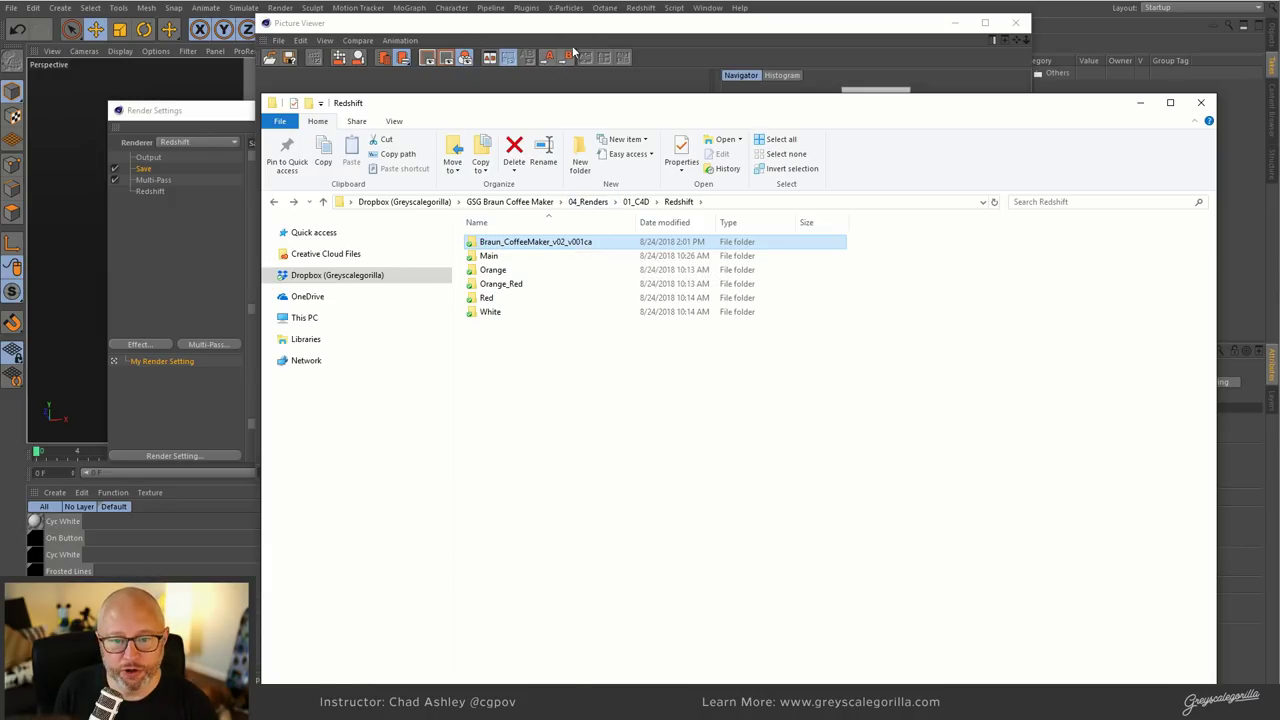
{"action": "left_click", "coordinate": [1142, 104]}
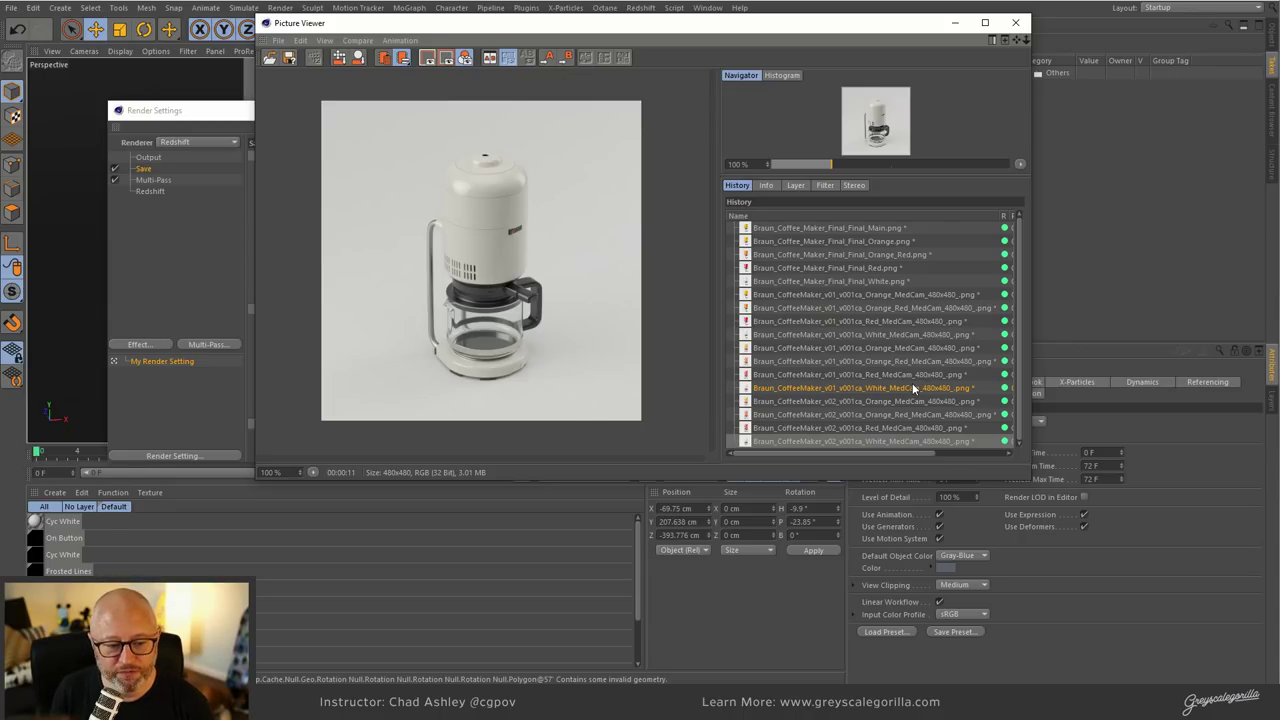
- Bring the Render Settings Save page, with its $prj_$take output path, in front of the Picture Viewer
{"action": "left_click", "coordinate": [143, 168]}
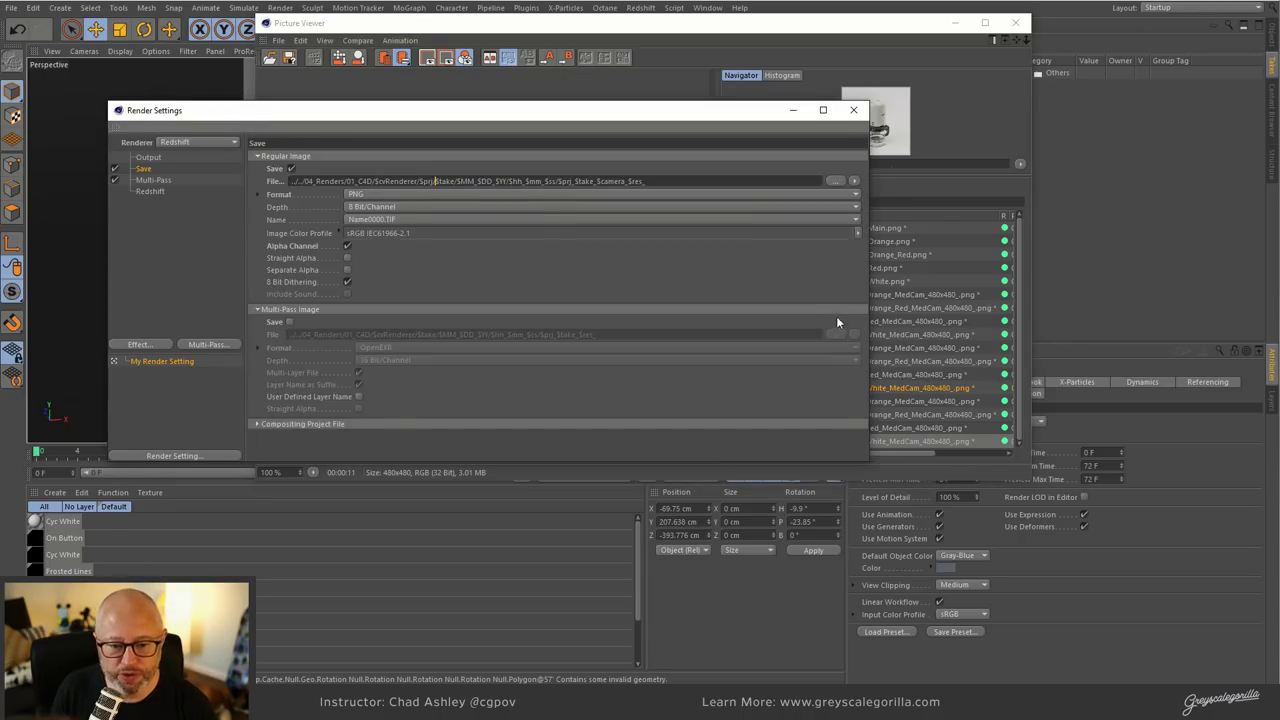